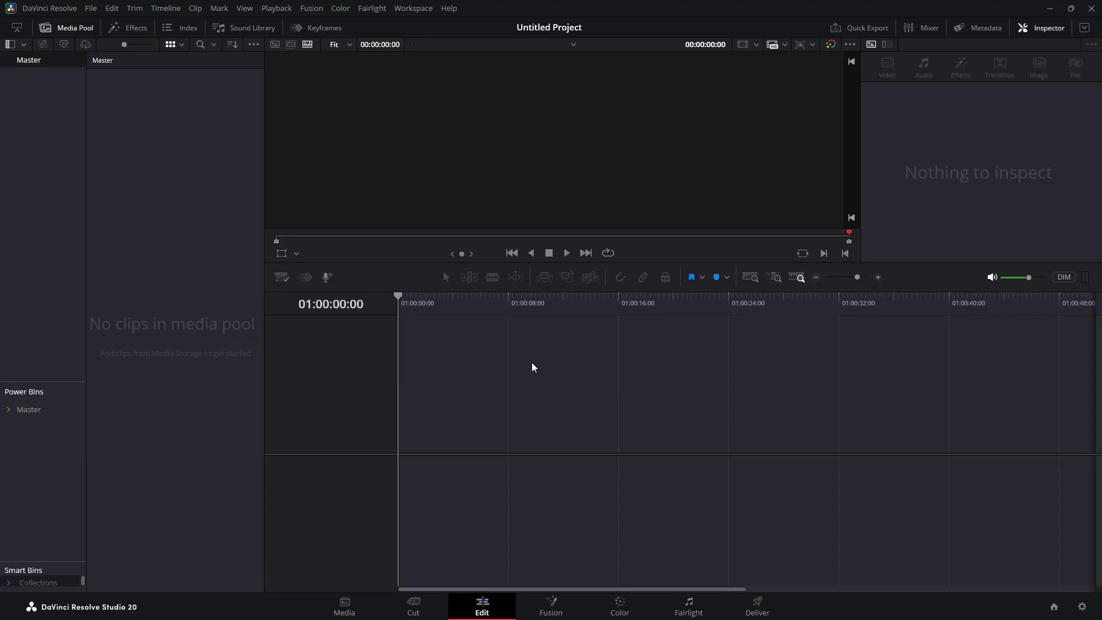
# - Create a new Fusion composition clip named text01 in the media pool
pyautogui.rightClick(163, 140)
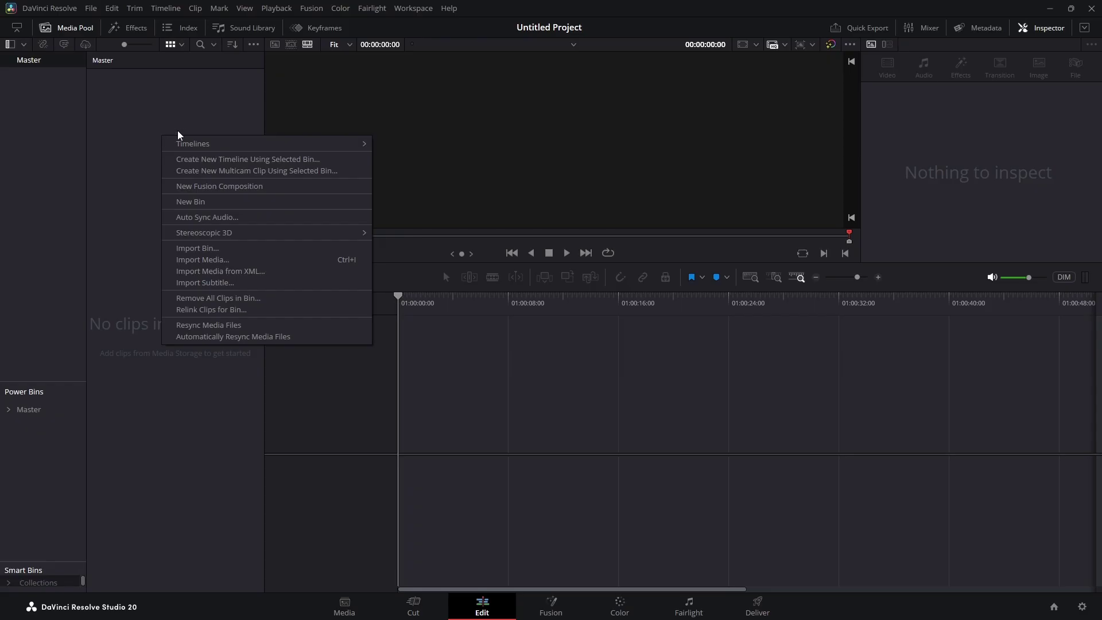
pyautogui.click(214, 186)
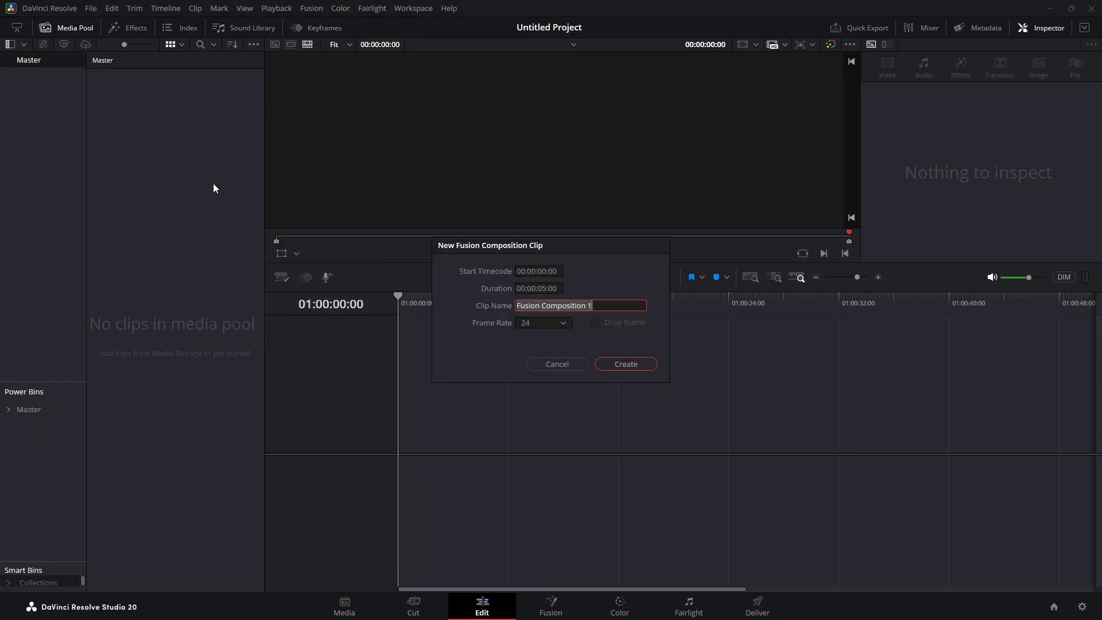
pyautogui.press('BackSpace')
pyautogui.write('text01')
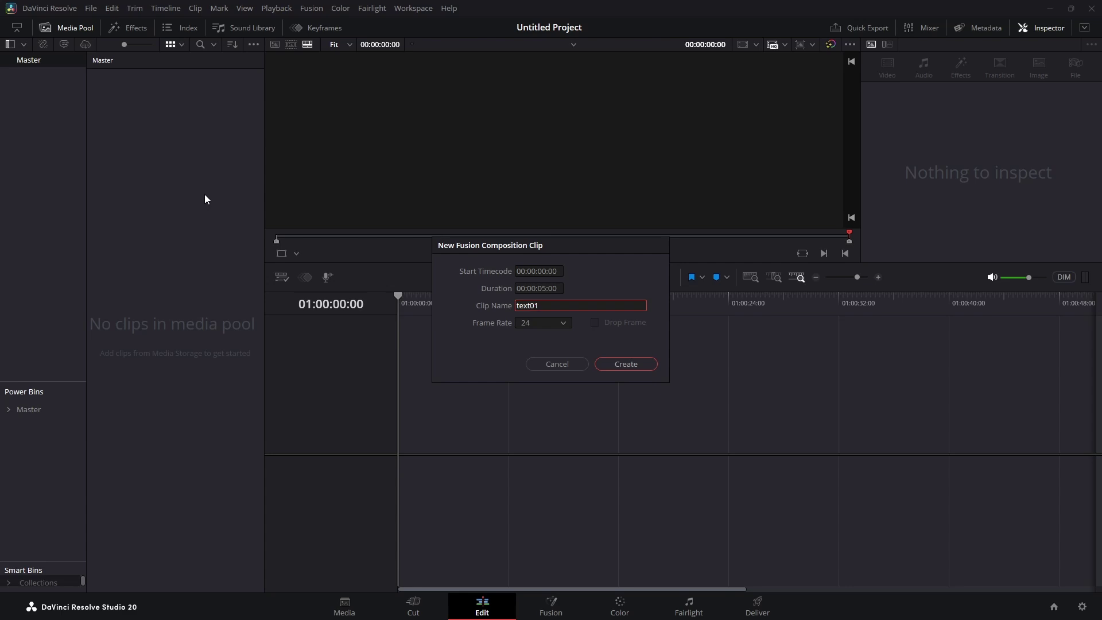
pyautogui.press('Return')
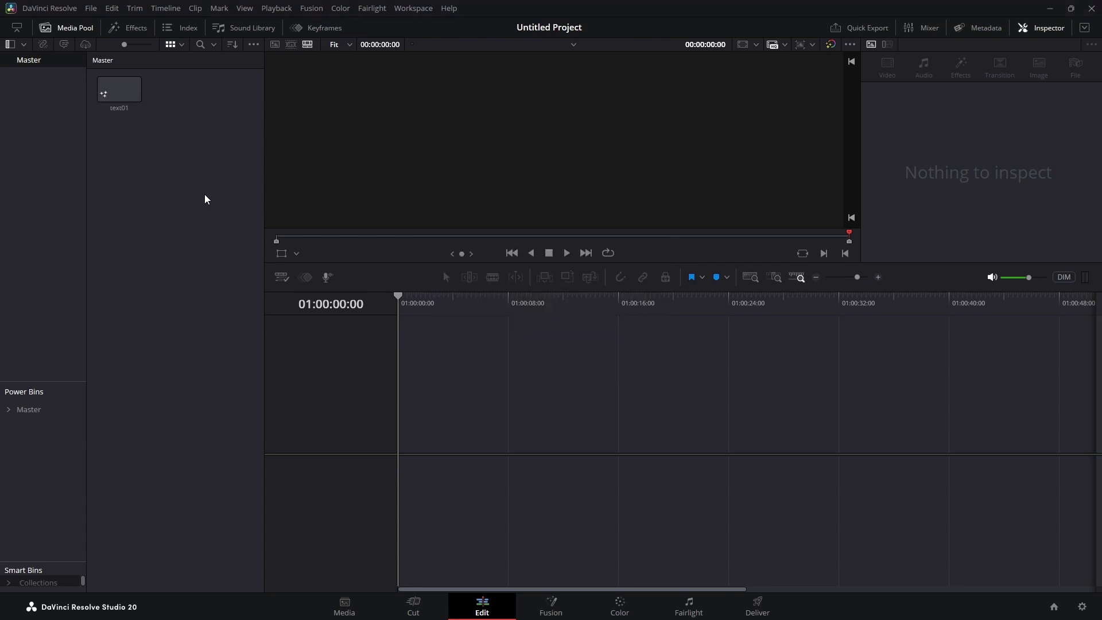
# - Place the text01 clip at the start of a new timeline and open it in Fusion, moving MediaOut1 well aside
pyautogui.moveTo(125, 92); pyautogui.dragTo(402, 442)
pyautogui.click(551, 604)
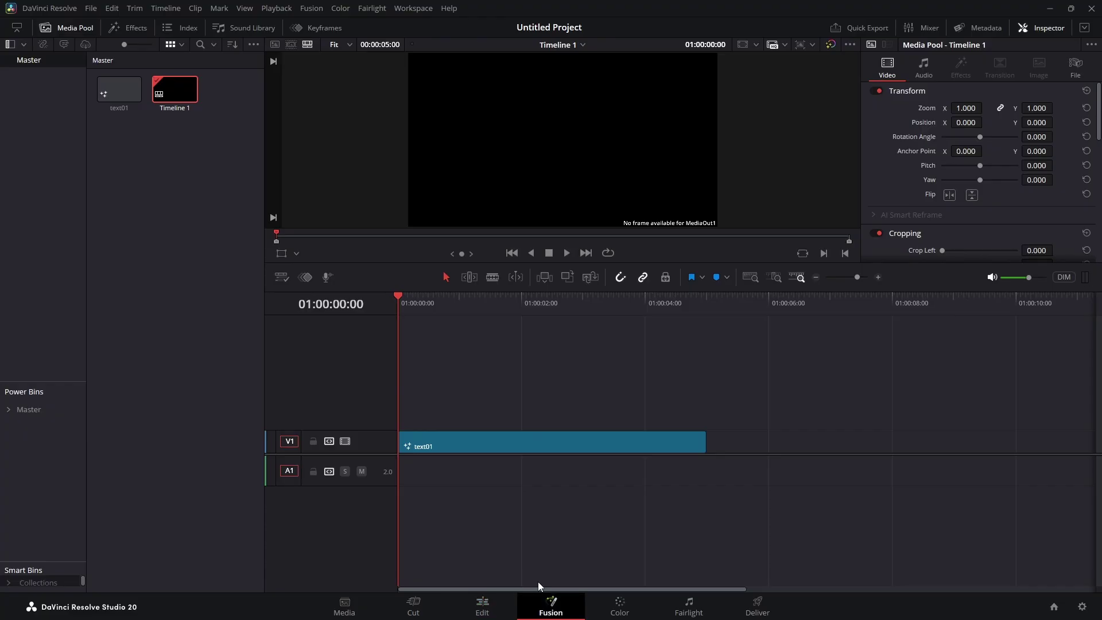
pyautogui.moveTo(404, 430); pyautogui.dragTo(786, 463)
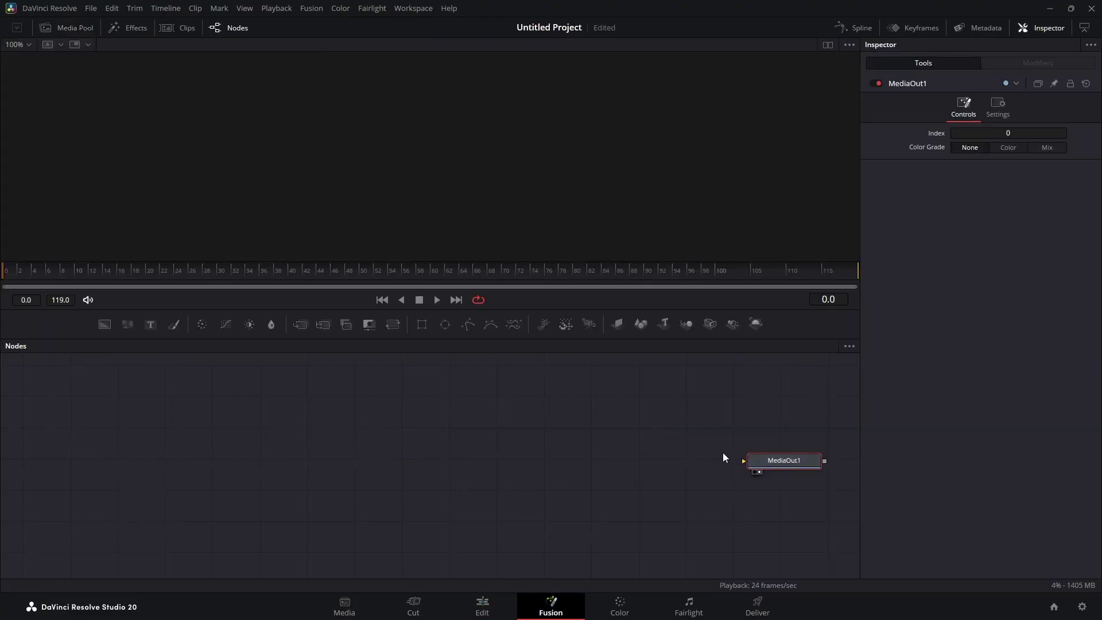
# - Add a Text node reading "Trails" in the OPTIAlpine-BoldItalic font
pyautogui.moveTo(150, 324); pyautogui.dragTo(172, 450)
pyautogui.click(901, 197)
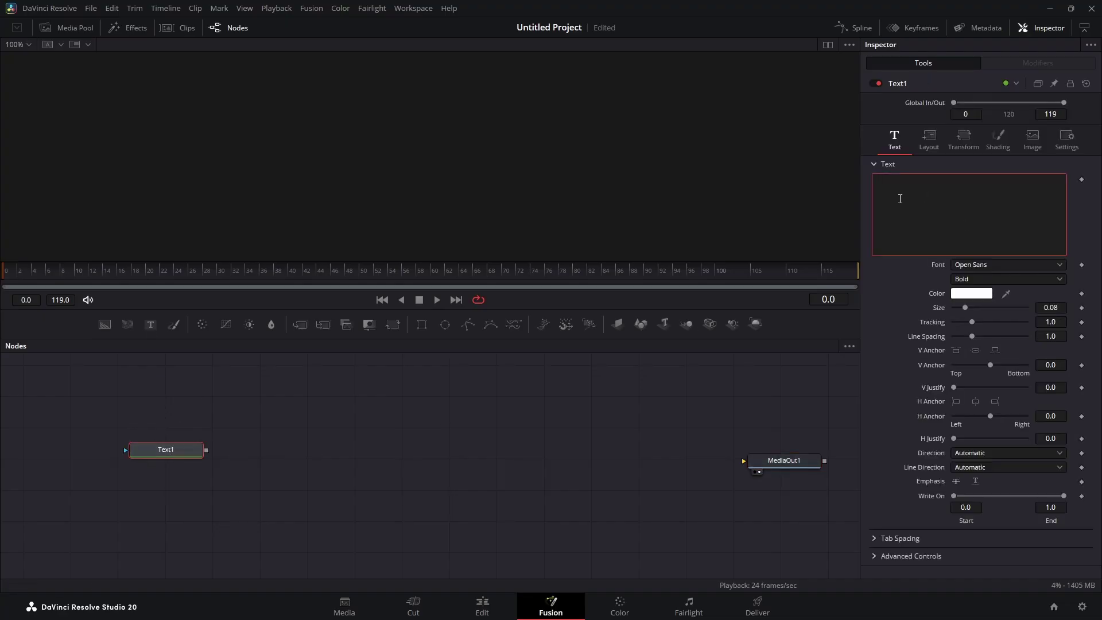
pyautogui.write('Trails')
pyautogui.click(959, 265)
pyautogui.scroll(-1, 987, 394)
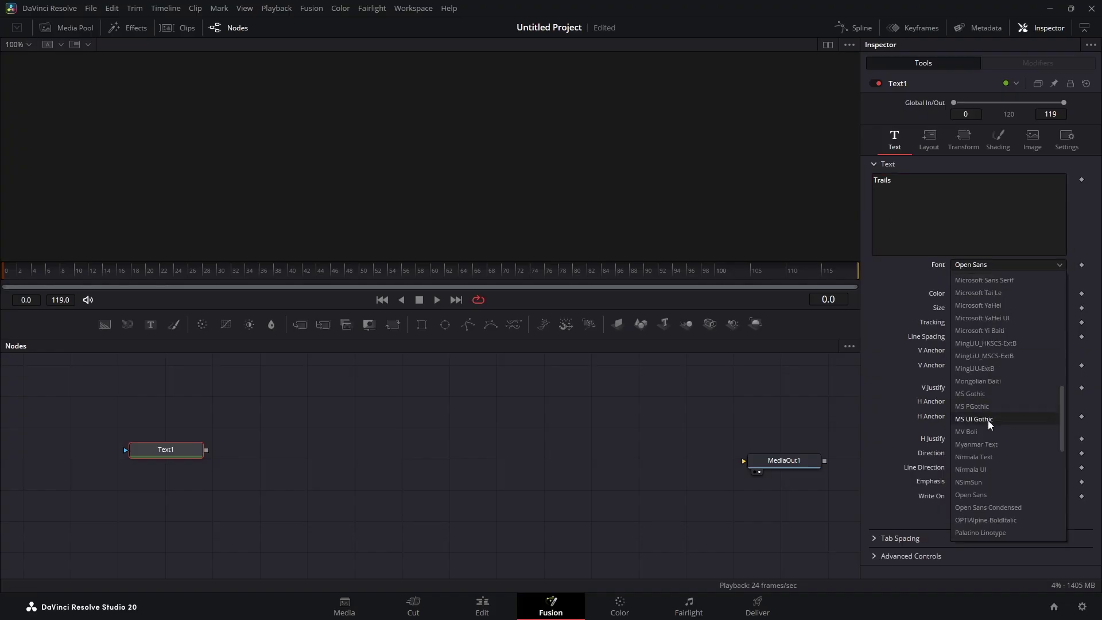
pyautogui.click(1025, 520)
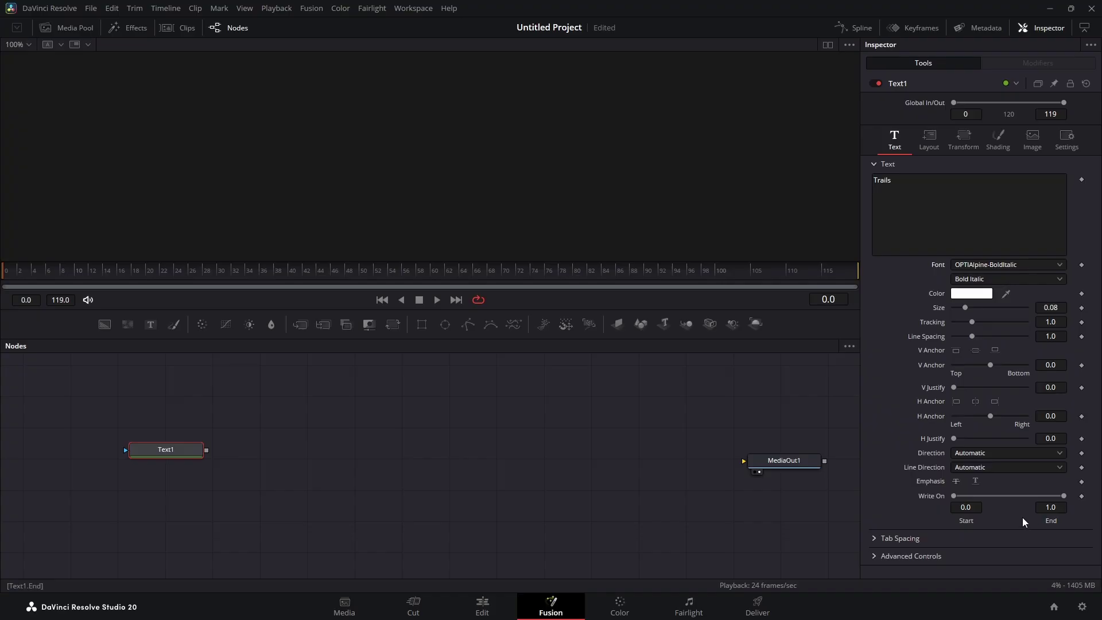
# - Show Text1 in the viewer and set its text size to 0.2
pyautogui.moveTo(179, 452); pyautogui.dragTo(448, 195)
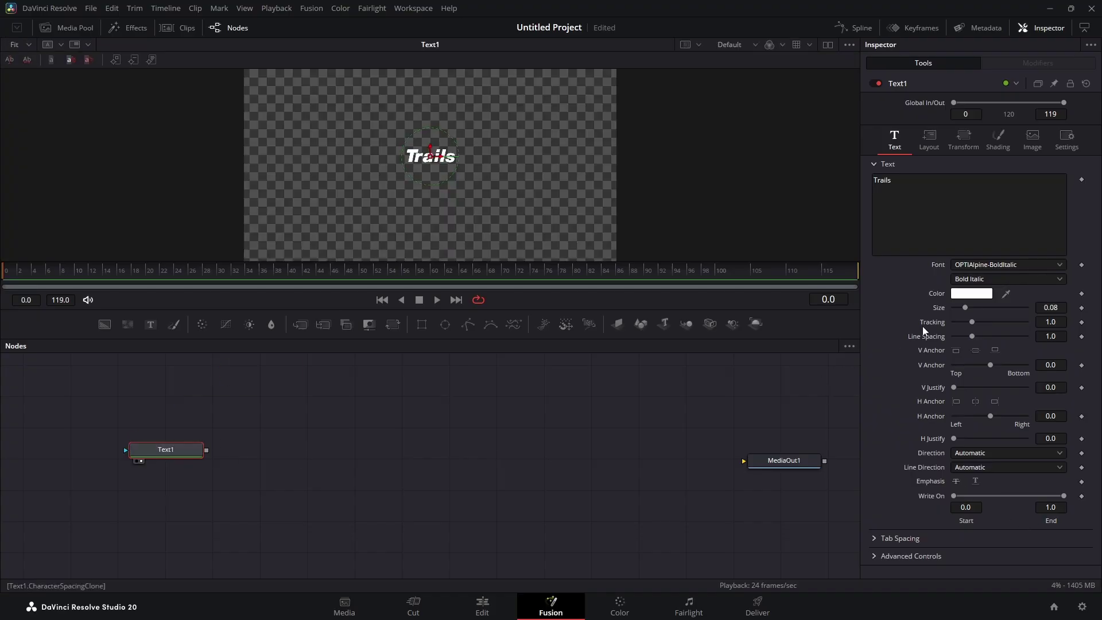
pyautogui.click(1053, 307)
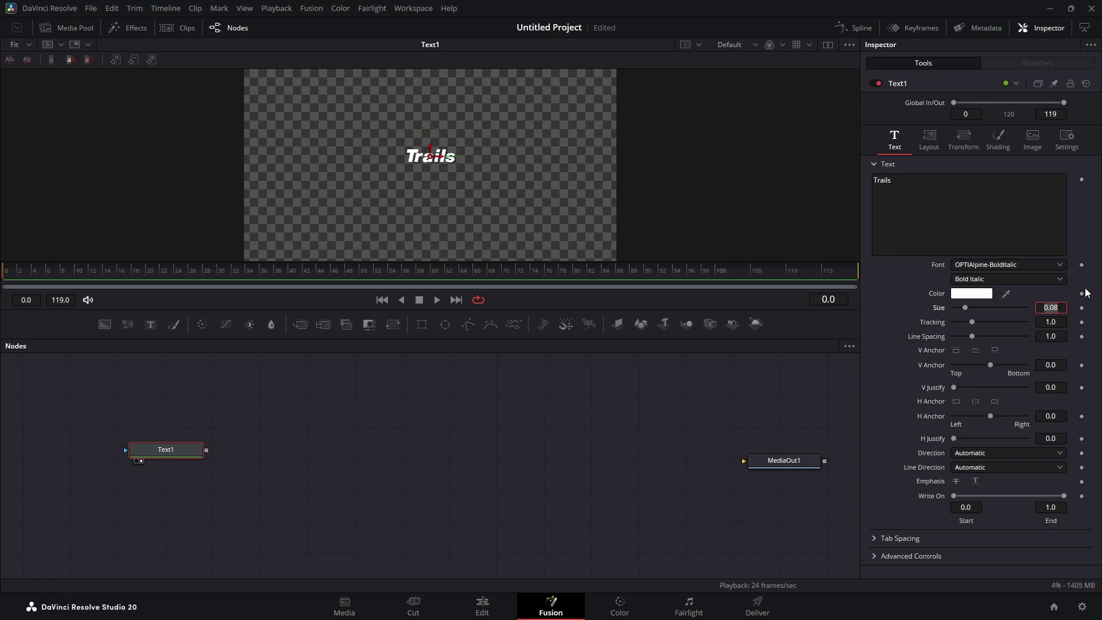
pyautogui.write('0.2')
pyautogui.press('Tab')
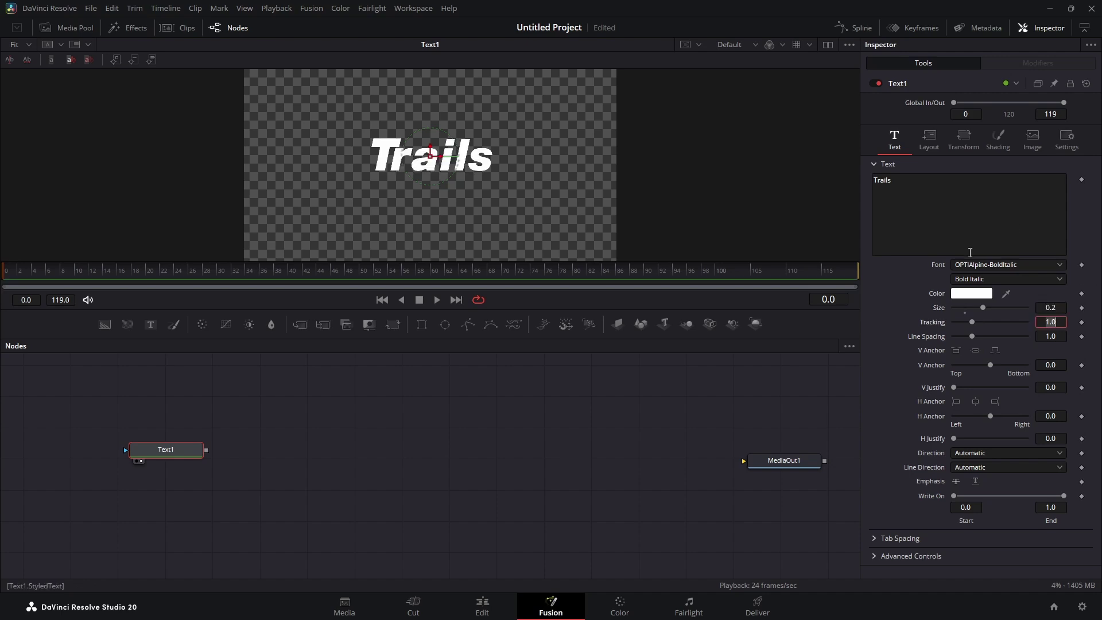
# - Animate Text1's layout Z rotation with keyframes from 0 at frame 0 to 360 at frame 119
pyautogui.click(159, 450)
pyautogui.click(927, 145)
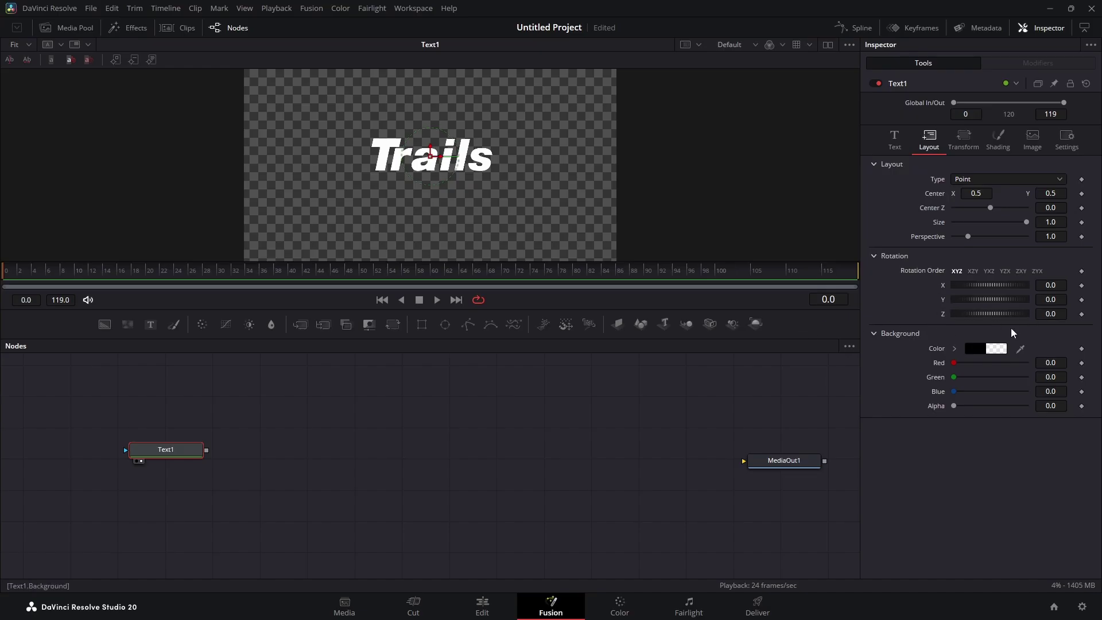
pyautogui.click(1081, 315)
pyautogui.moveTo(672, 278); pyautogui.dragTo(849, 270)
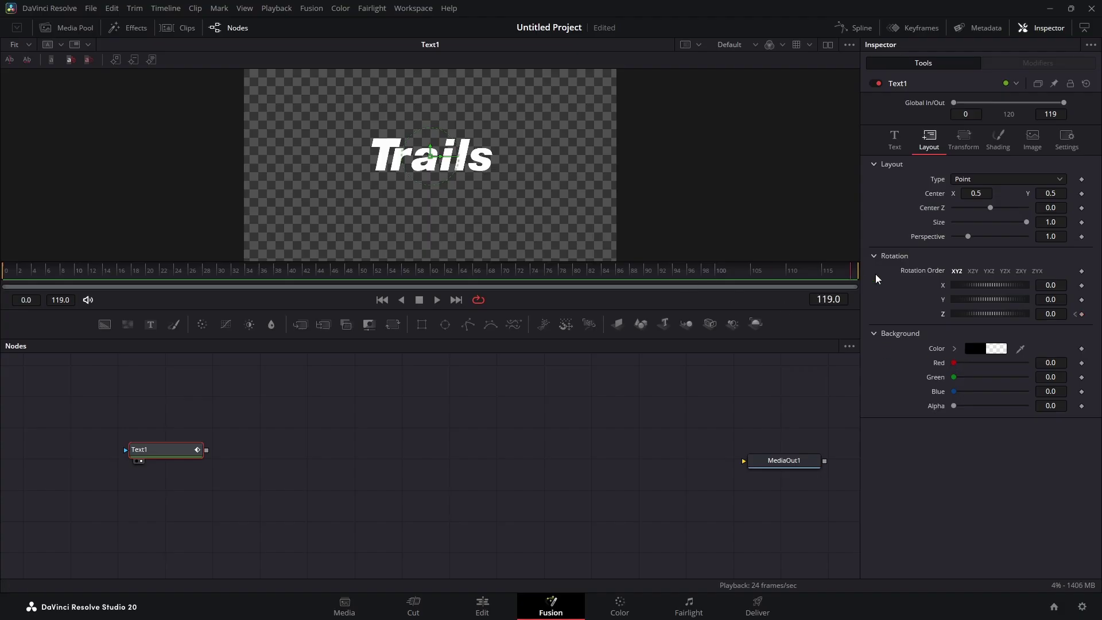
pyautogui.click(1051, 313)
pyautogui.write('360')
pyautogui.press('Tab')
# - Scrub and play back the text's linear rotation, then return to frame 0
pyautogui.moveTo(850, 278); pyautogui.dragTo(2, 290)
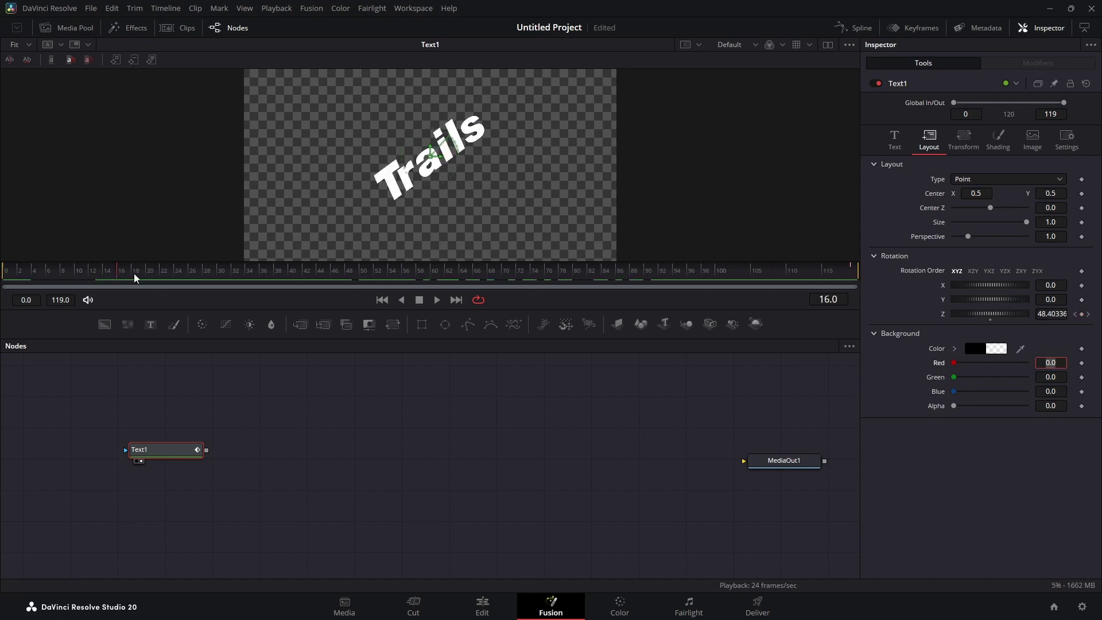
pyautogui.click(437, 300)
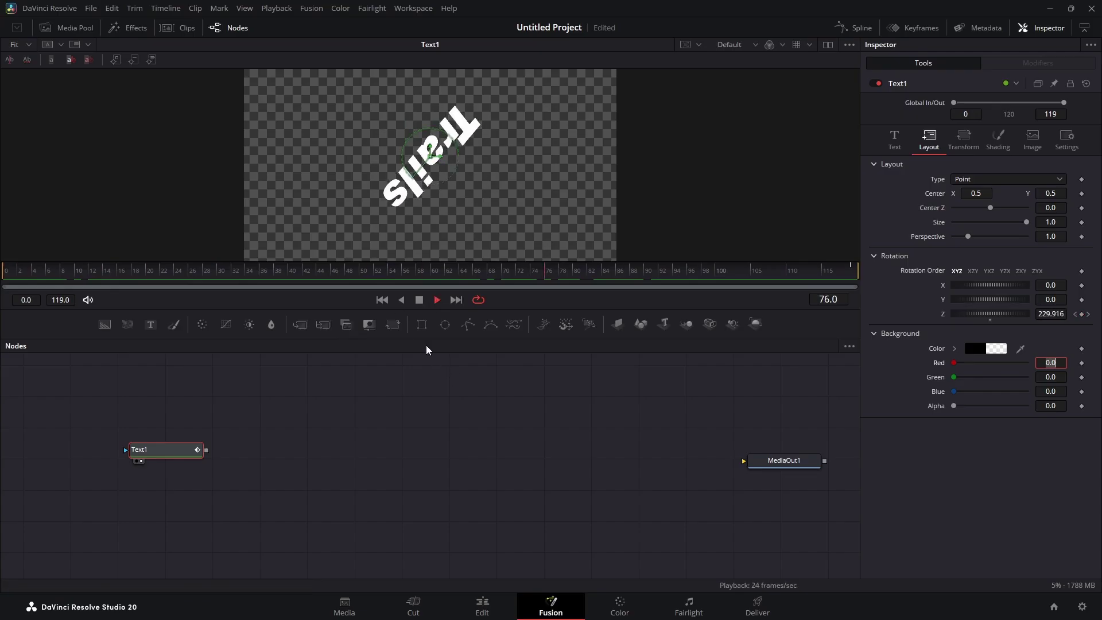
pyautogui.click(420, 300)
pyautogui.moveTo(434, 287); pyautogui.dragTo(4, 287)
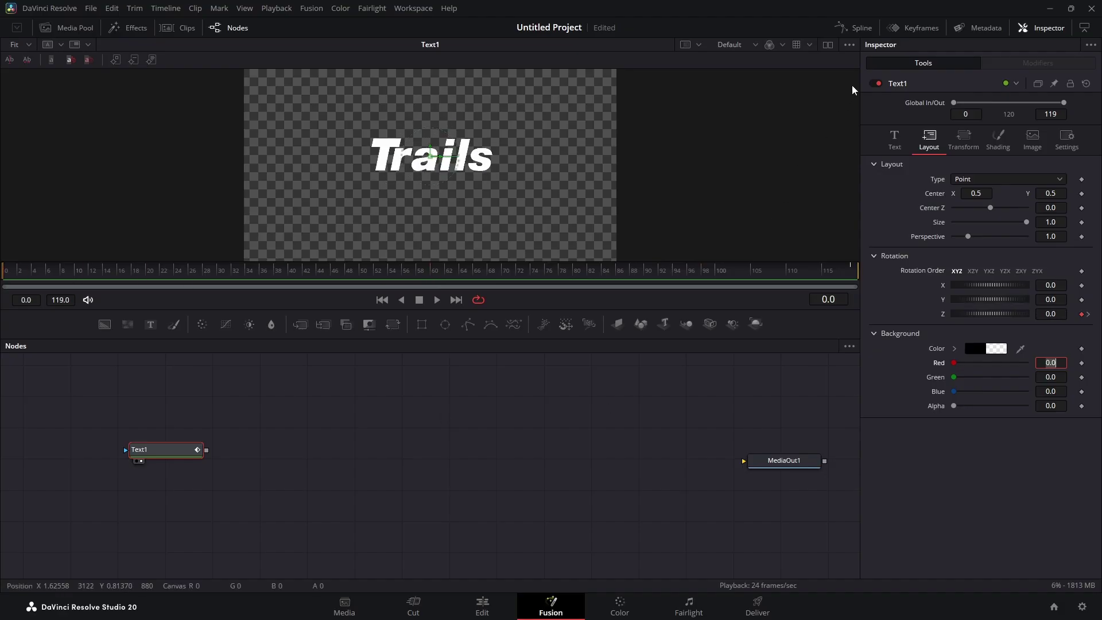
# - Display Text1's Layout Angle Z curve in the Spline editor and smooth both of its keyframes
pyautogui.click(854, 28)
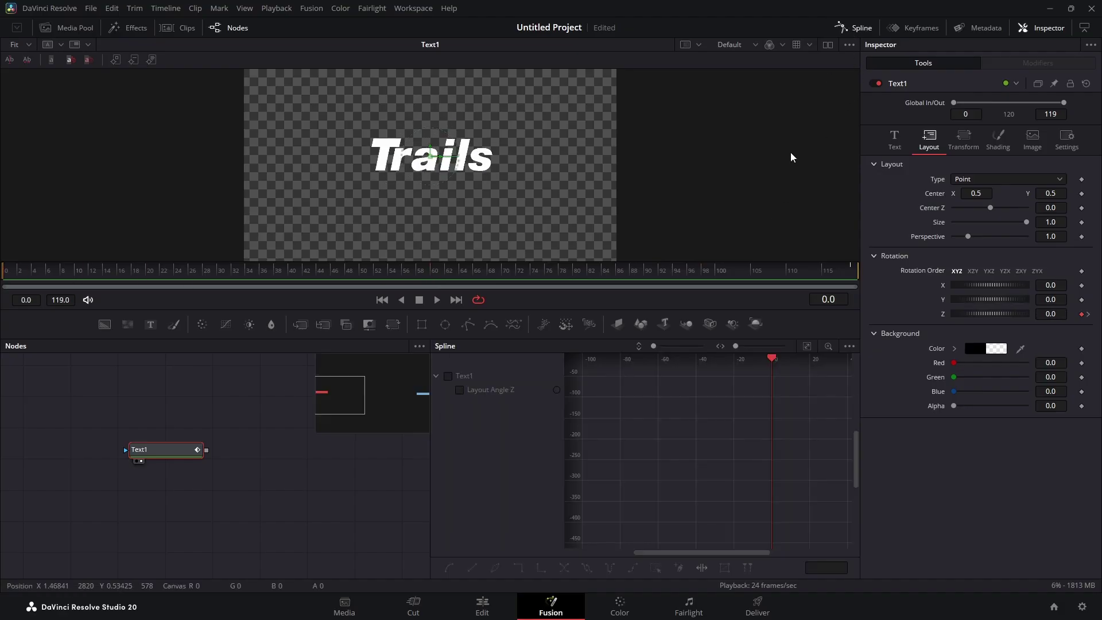
pyautogui.click(449, 377)
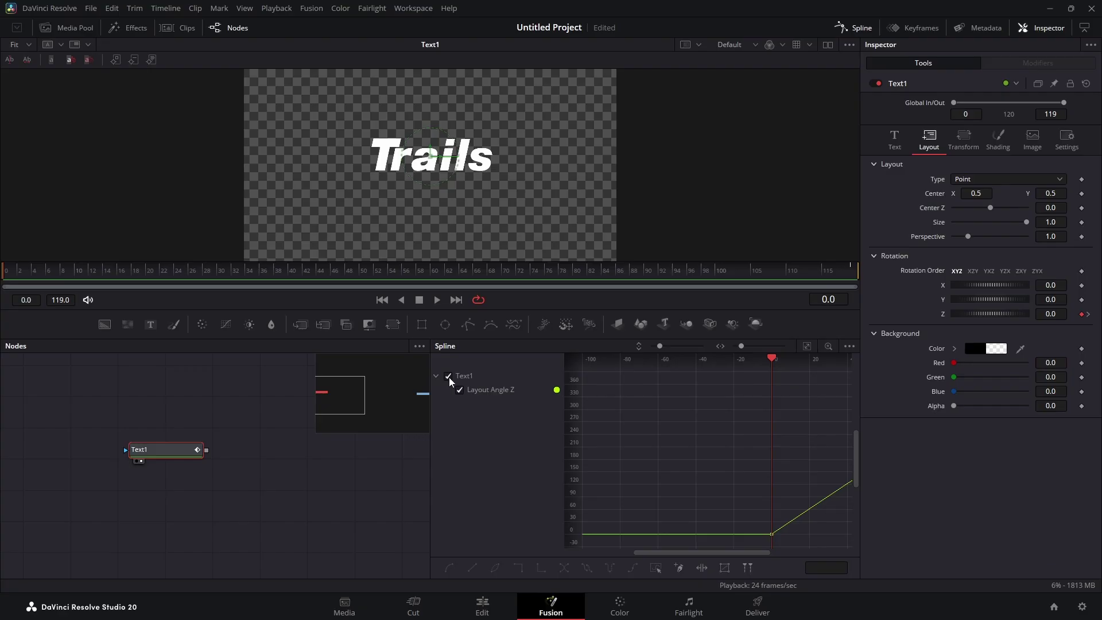
pyautogui.press('F4')
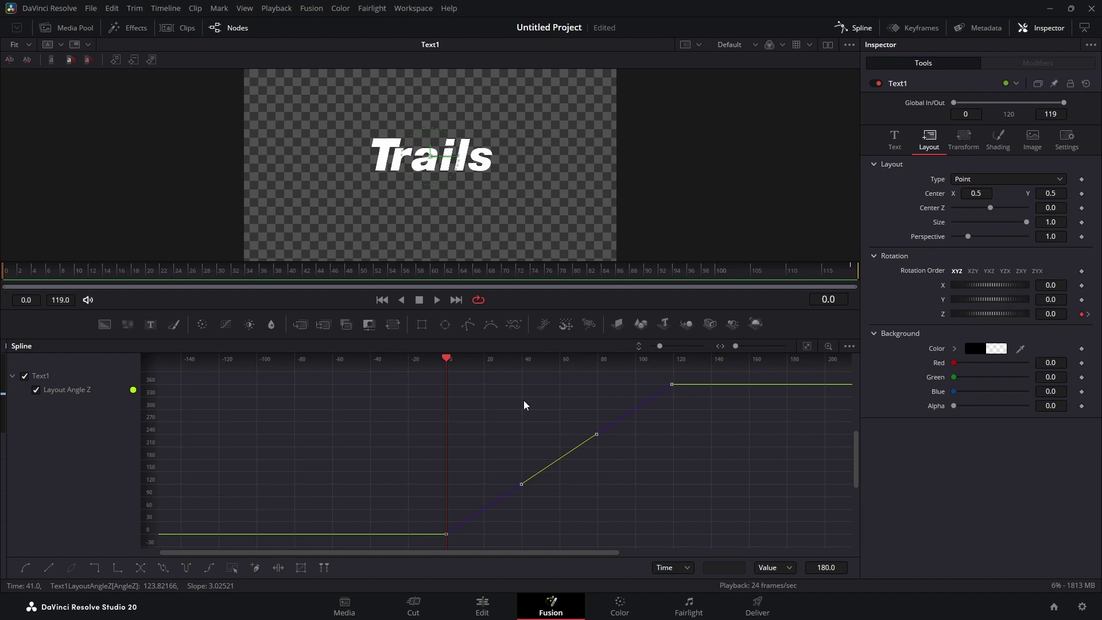
pyautogui.press('s')
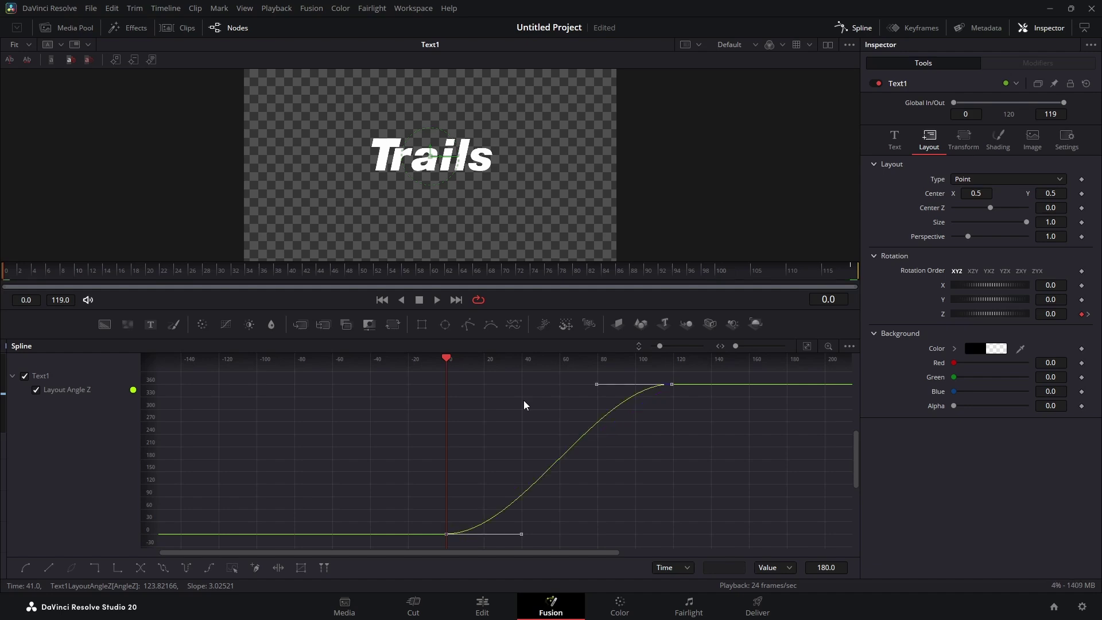
# - Steepen the middle of the rotation curve by extending the end keyframe's handle to frame 40 and the start keyframe's handle to frame 80
pyautogui.click(446, 359)
pyautogui.moveTo(447, 359); pyautogui.dragTo(522, 367)
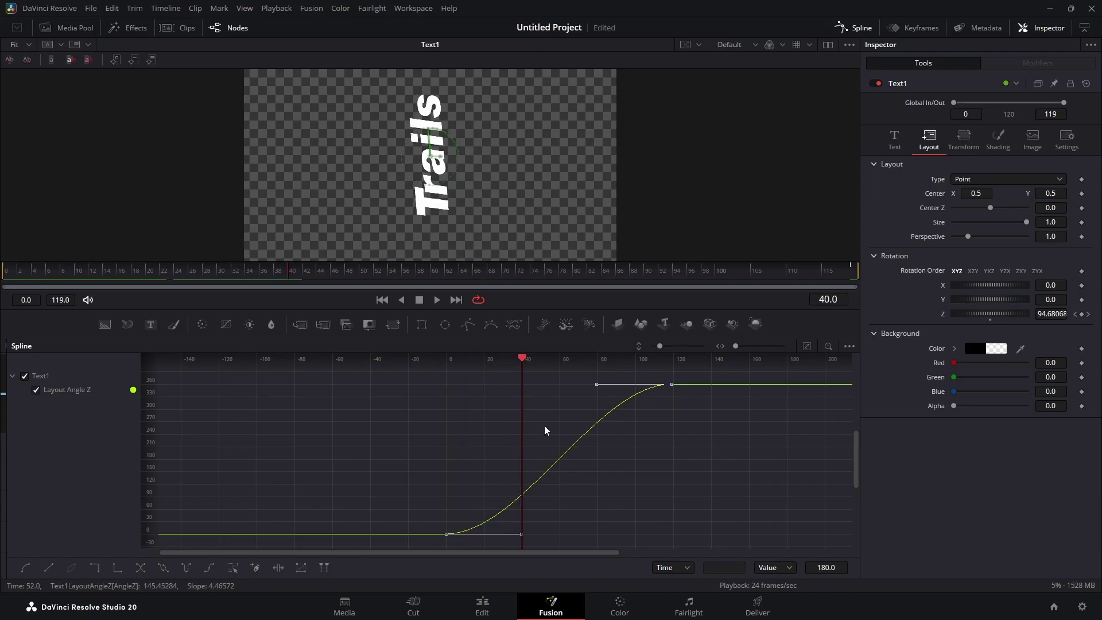
pyautogui.moveTo(597, 384); pyautogui.dragTo(597, 360)
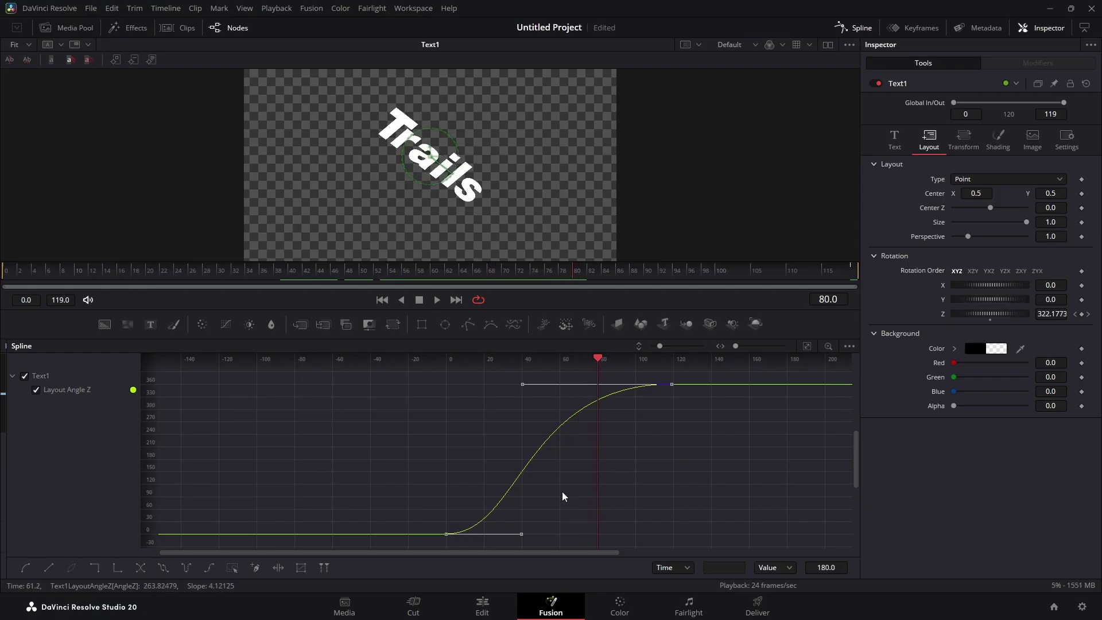
pyautogui.moveTo(521, 534); pyautogui.dragTo(595, 538)
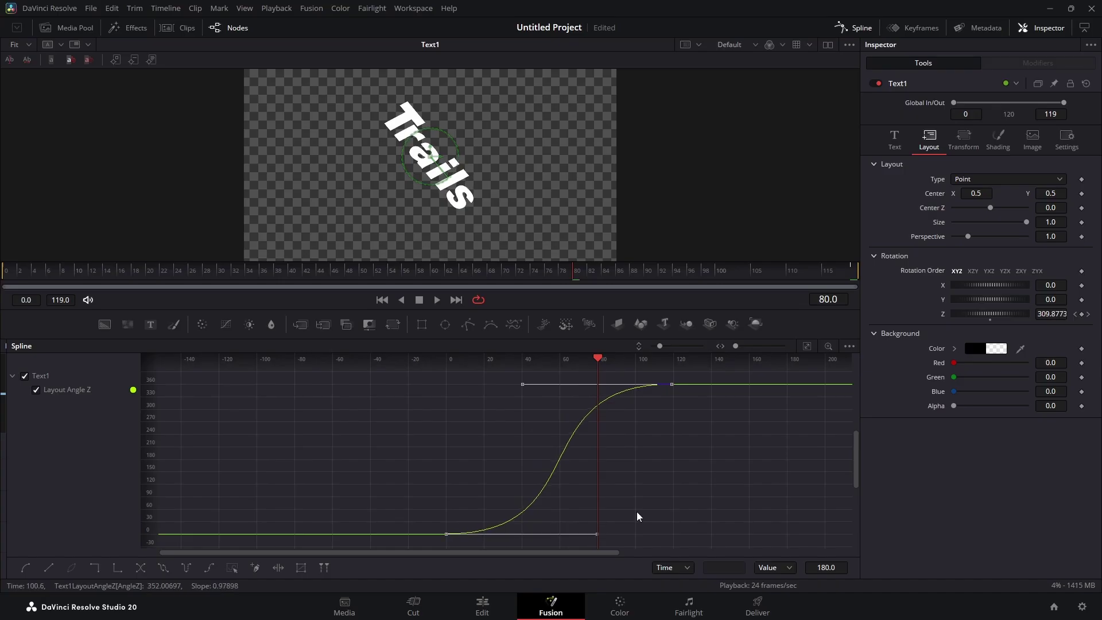
# - Play the eased rotation from the first frame to check its timing, then close the Spline editor
pyautogui.moveTo(494, 278); pyautogui.dragTo(4, 287)
pyautogui.click(438, 301)
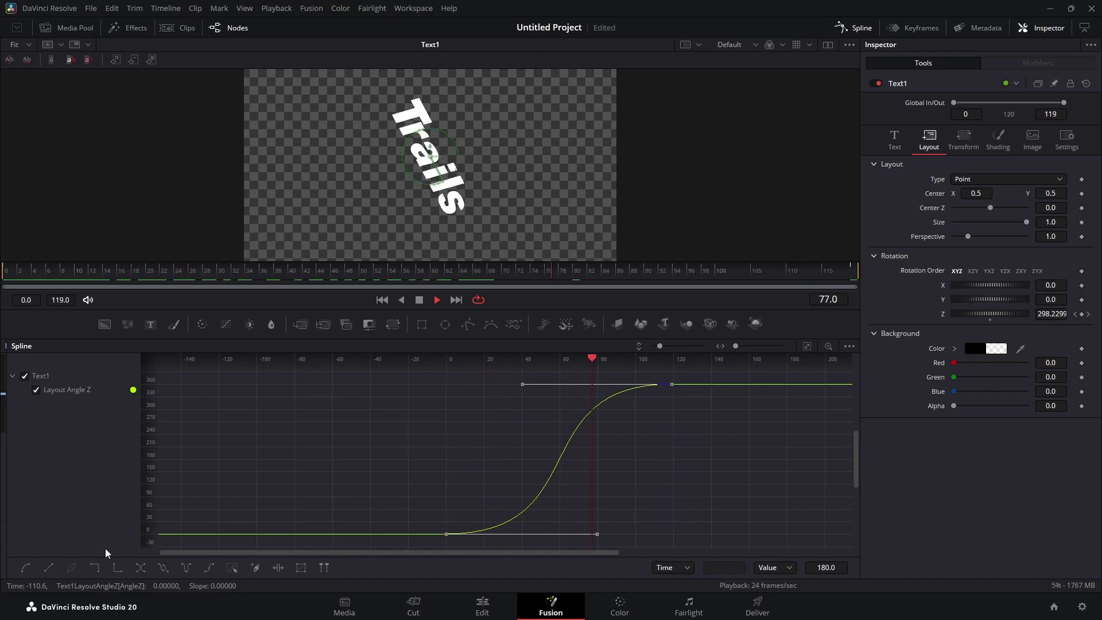
pyautogui.click(418, 299)
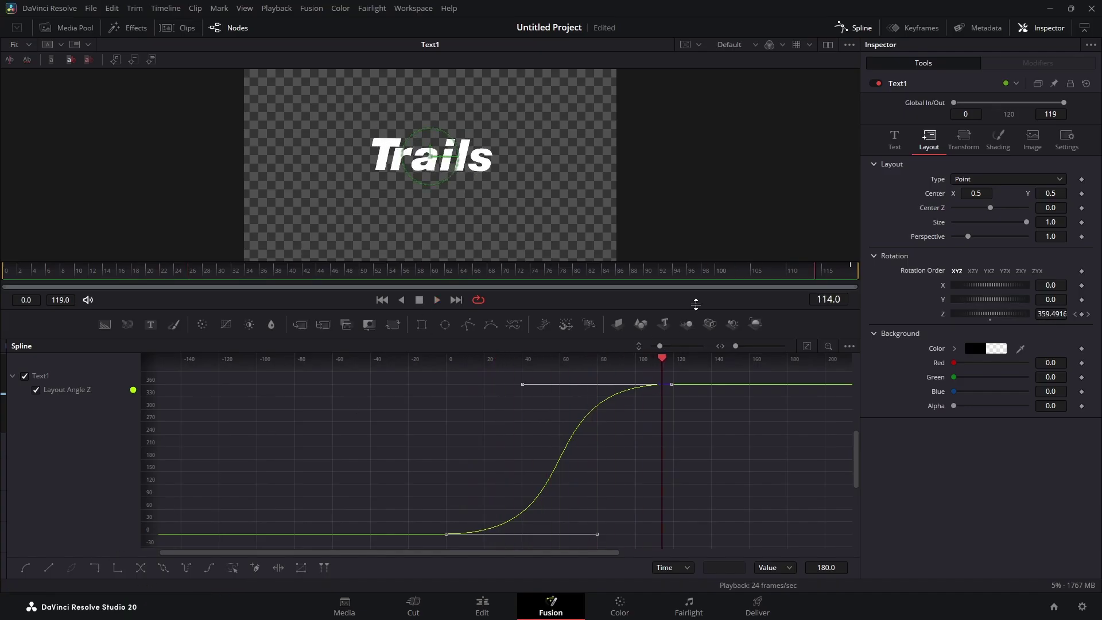
pyautogui.click(854, 27)
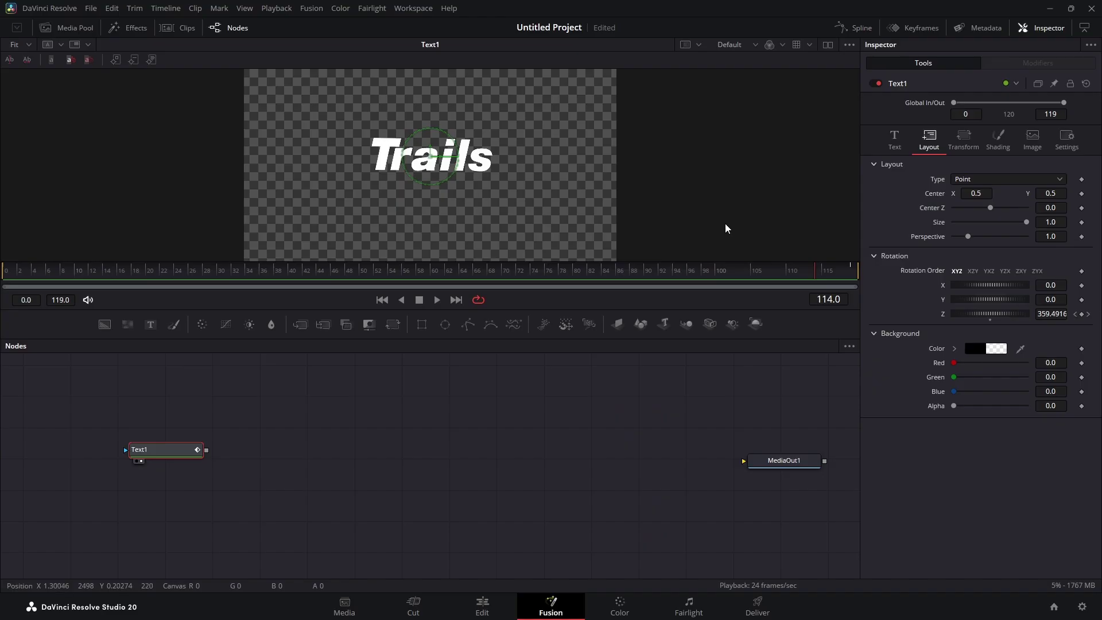
# - Add a Motion Trails node fed by Text1 and arrange it directly below the text node
pyautogui.moveTo(167, 449); pyautogui.dragTo(283, 420)
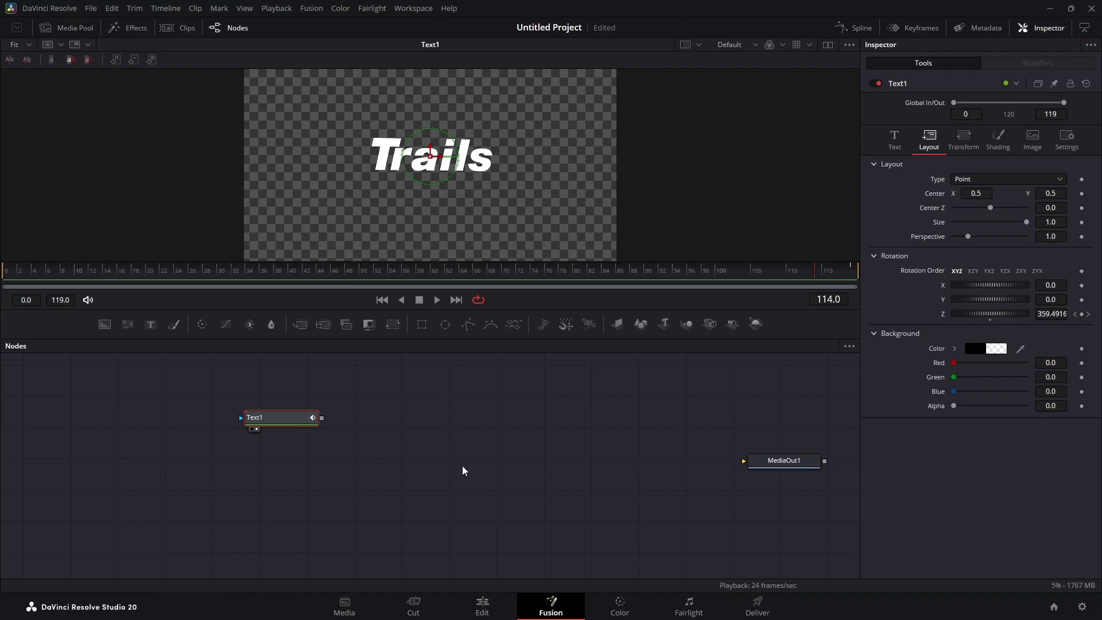
pyautogui.hotkey('shift', 'space')
pyautogui.write('Motion Trails')
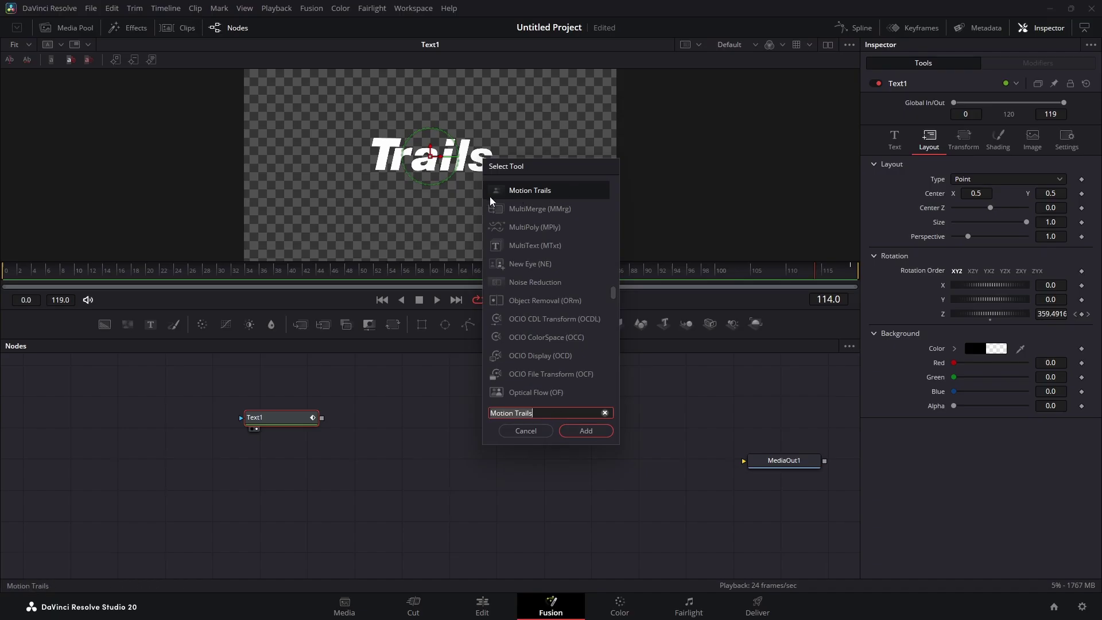
pyautogui.click(586, 431)
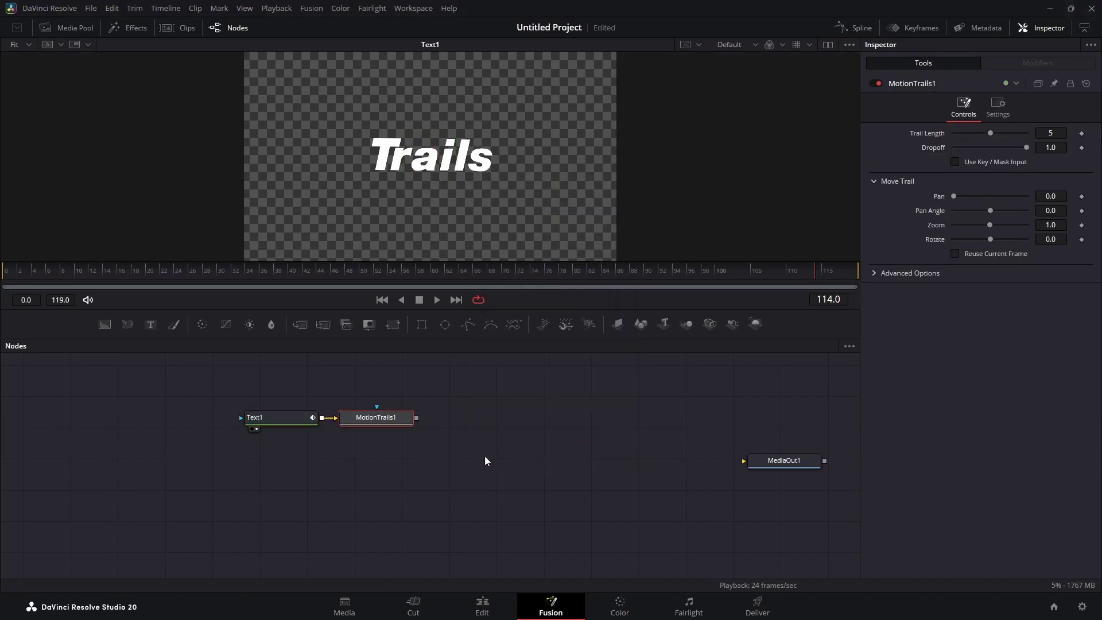
pyautogui.moveTo(363, 418); pyautogui.dragTo(281, 454)
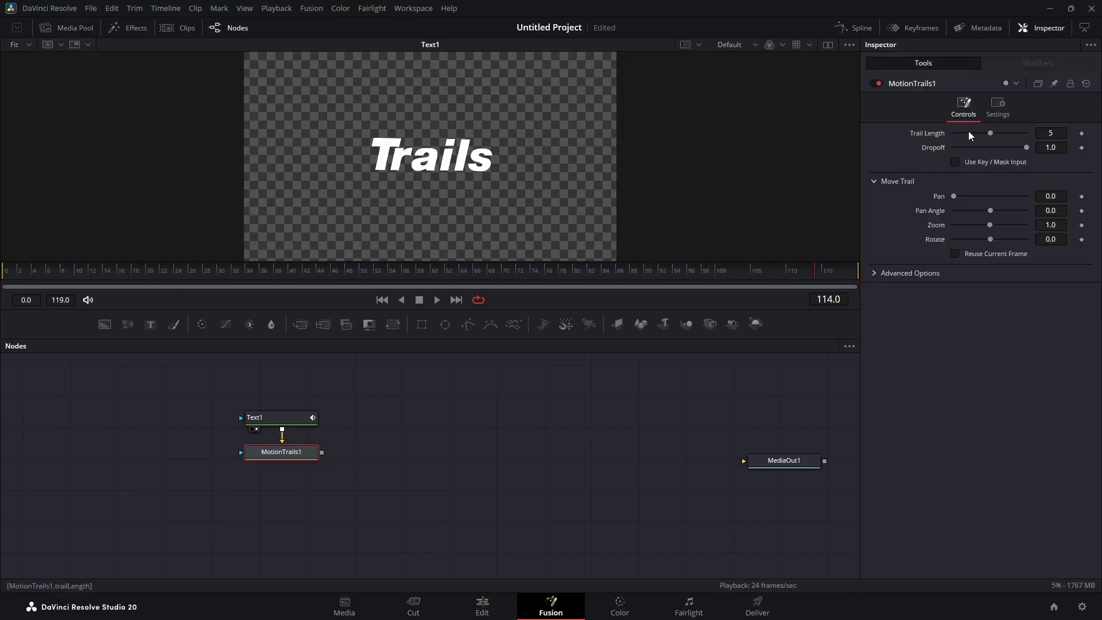
# - Set the Motion Trails trail length to 30 and its dropoff to 0.8
pyautogui.click(1054, 133)
pyautogui.write('30')
pyautogui.press('Tab')
pyautogui.write('0.8')
pyautogui.click(1054, 197)
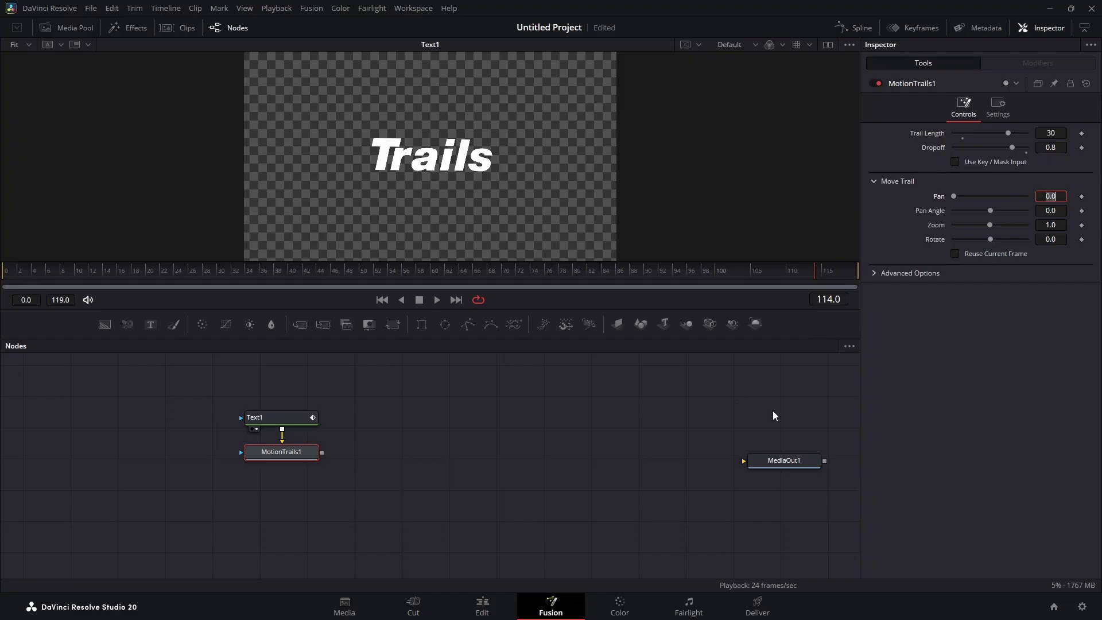
# - Set the Soften value in the Motion Trails advanced options to 0.5
pyautogui.click(876, 274)
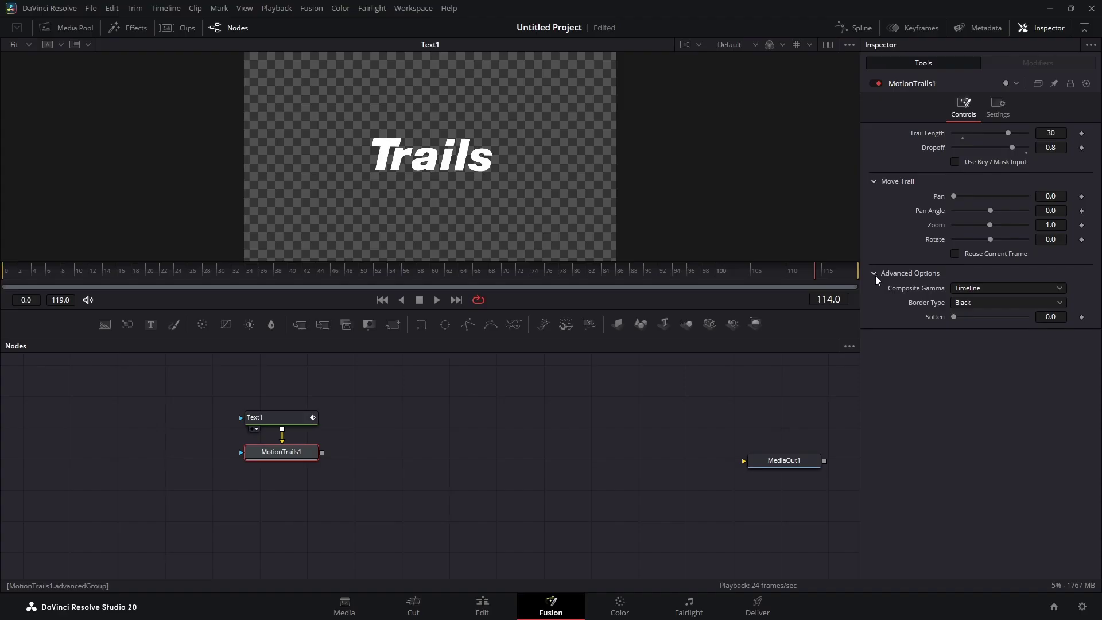
pyautogui.click(1051, 317)
pyautogui.write('0.5')
pyautogui.press('Tab')
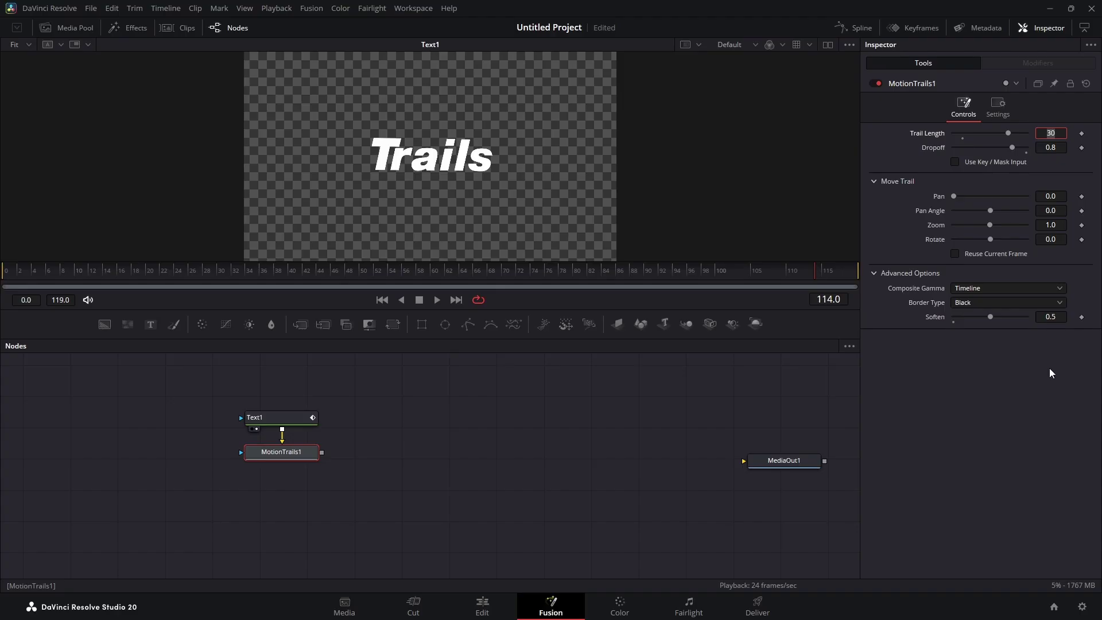
pyautogui.moveTo(281, 417); pyautogui.dragTo(417, 189)
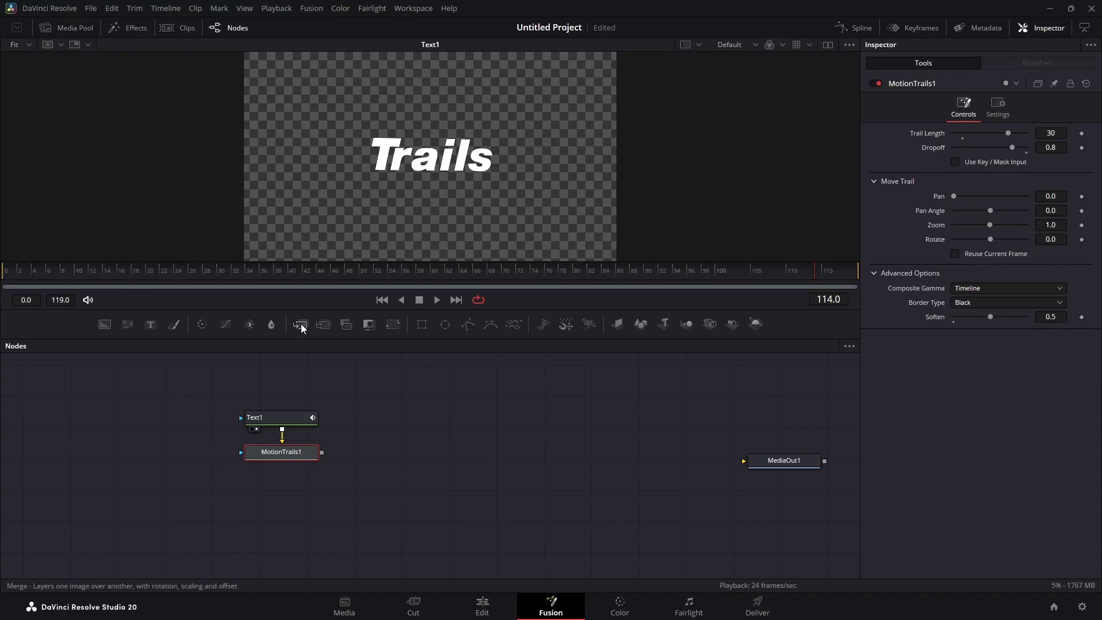
# - Add a Merge node with Text1 as background and MotionTrails1 as foreground, and show its output in the viewer
pyautogui.moveTo(300, 324); pyautogui.dragTo(414, 420)
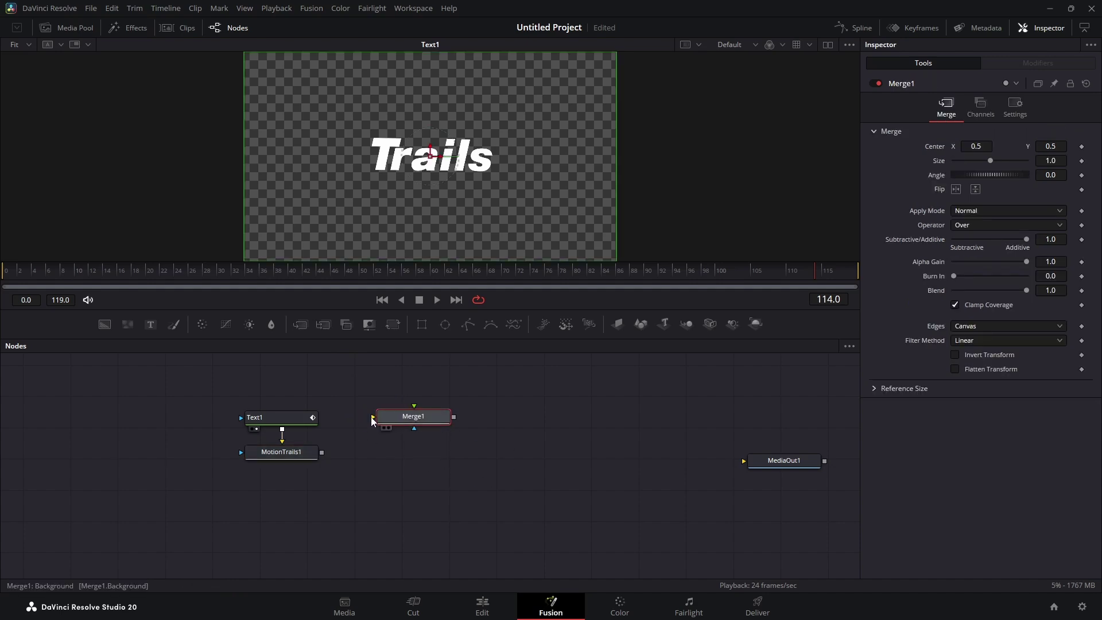
pyautogui.moveTo(372, 417); pyautogui.dragTo(282, 433)
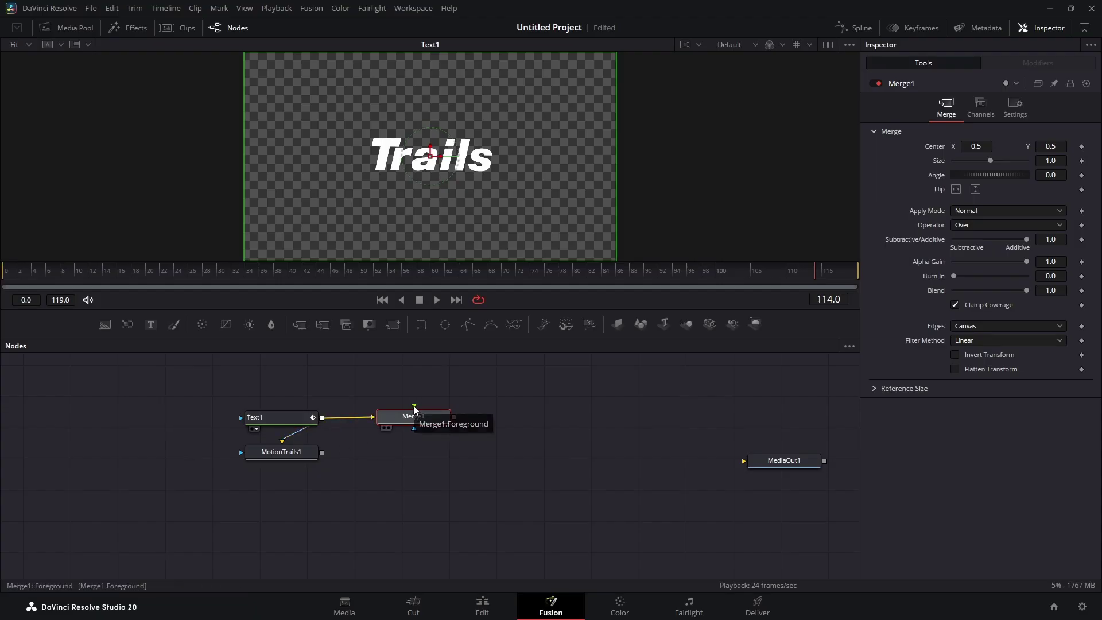
pyautogui.moveTo(415, 409); pyautogui.dragTo(300, 456)
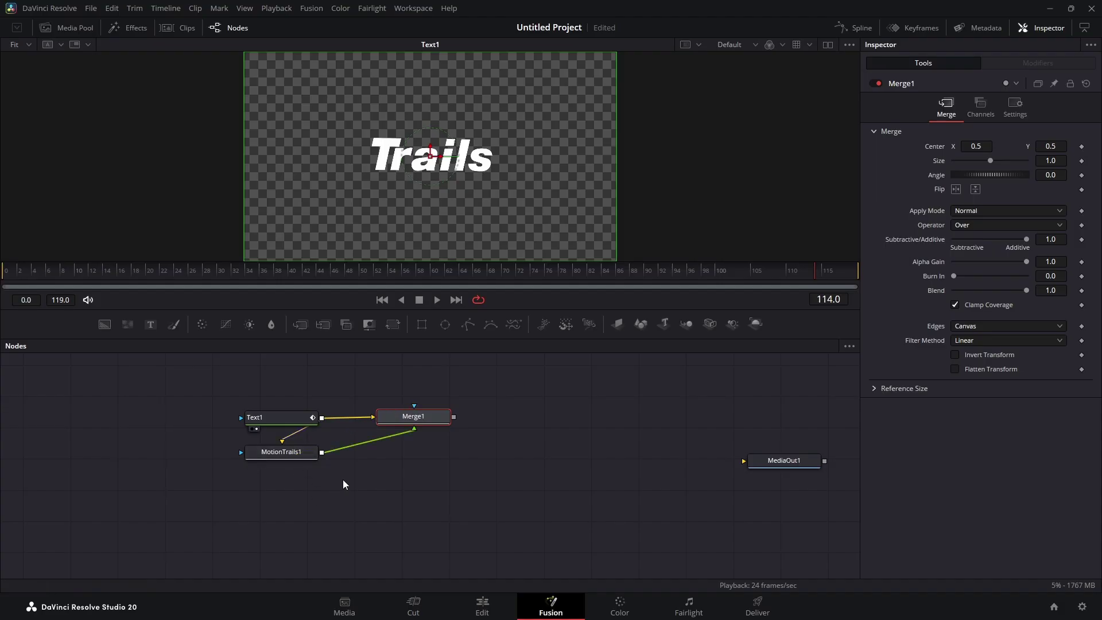
pyautogui.moveTo(402, 417); pyautogui.dragTo(400, 420)
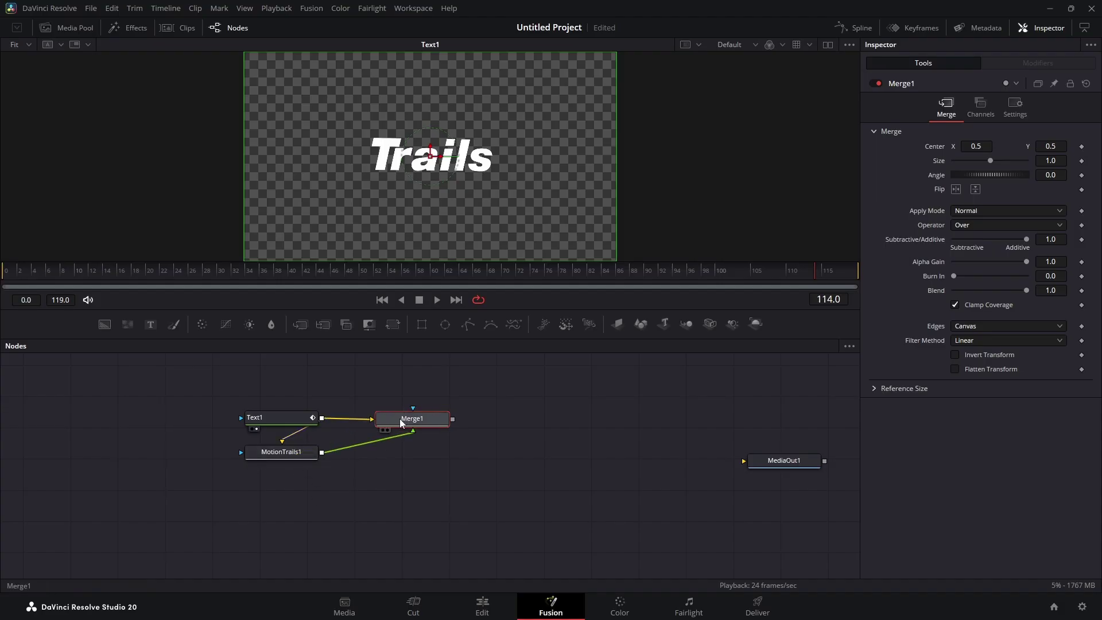
pyautogui.press('1')
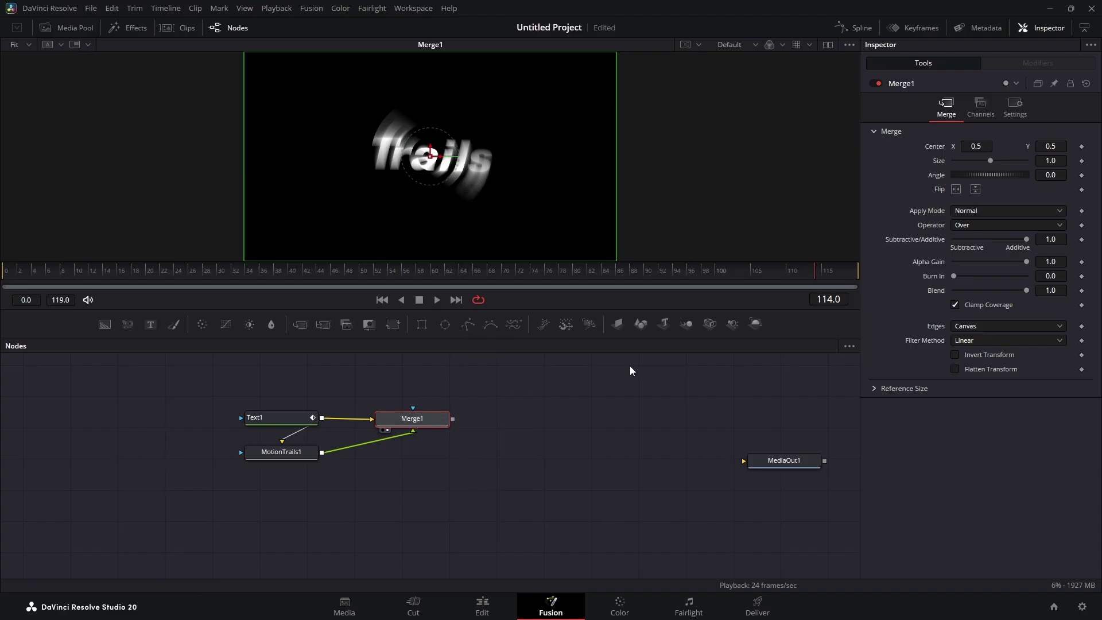
# - Set Merge1's apply mode to Screen and scrub back to around frame 34 to check the trails
pyautogui.click(963, 211)
pyautogui.click(969, 240)
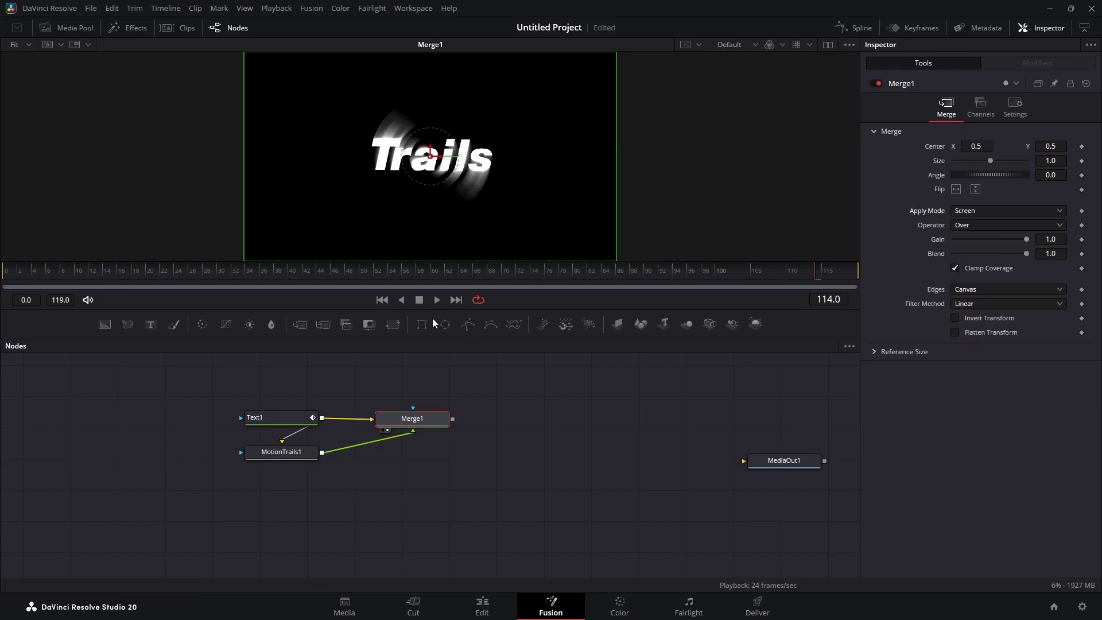
pyautogui.moveTo(336, 265); pyautogui.dragTo(247, 267)
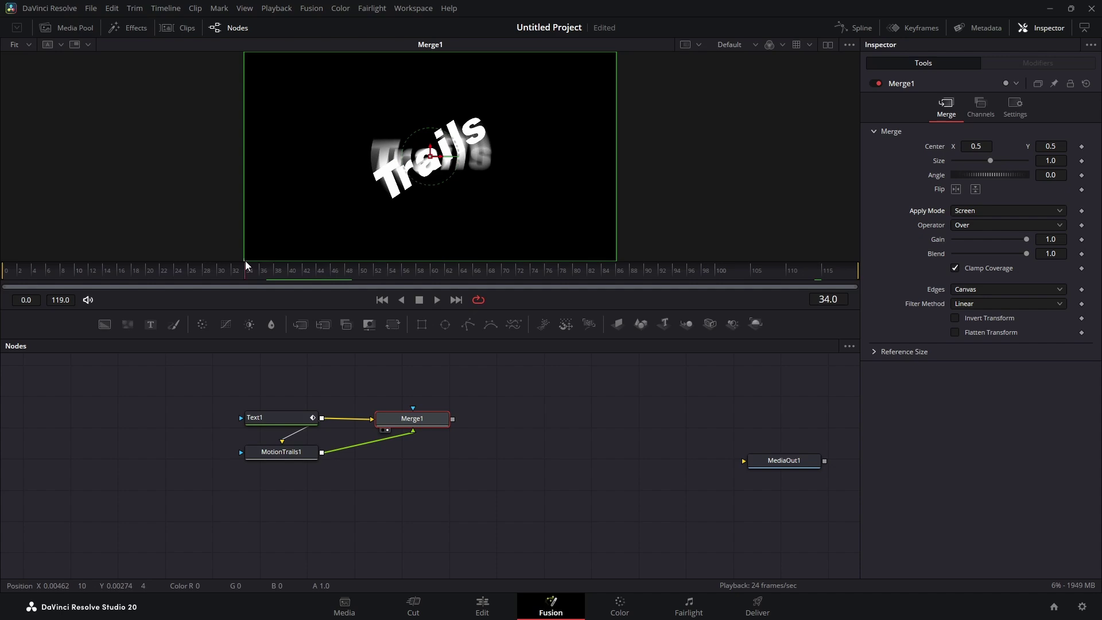
# - Compare Merge1 in Normal apply mode, return it to Screen, and scrub ahead to frame 94
pyautogui.click(987, 208)
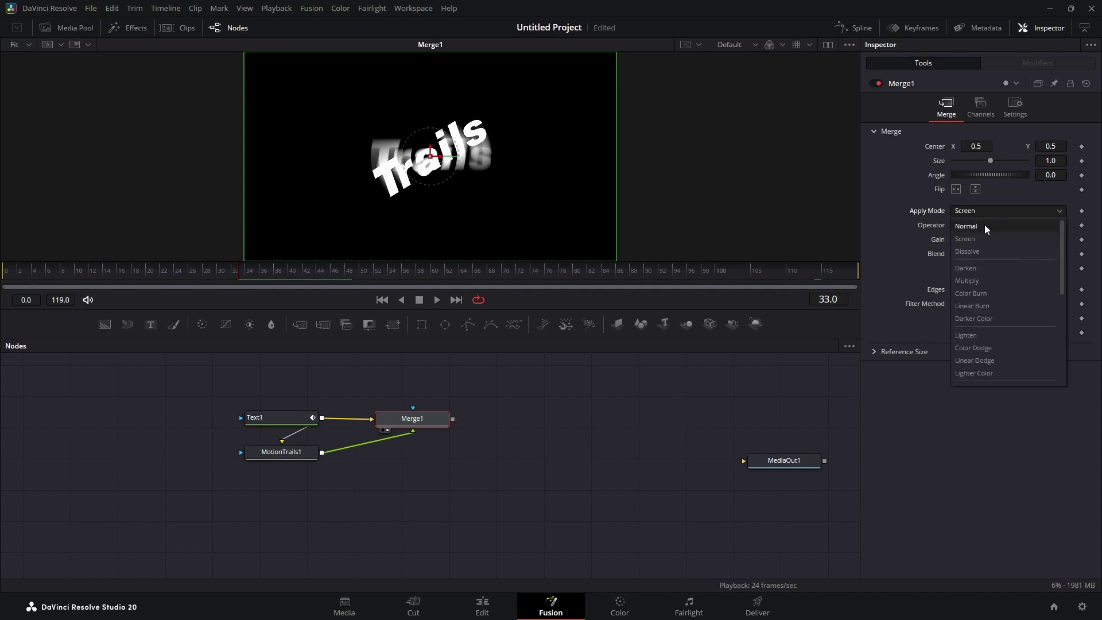
pyautogui.click(985, 225)
pyautogui.click(966, 212)
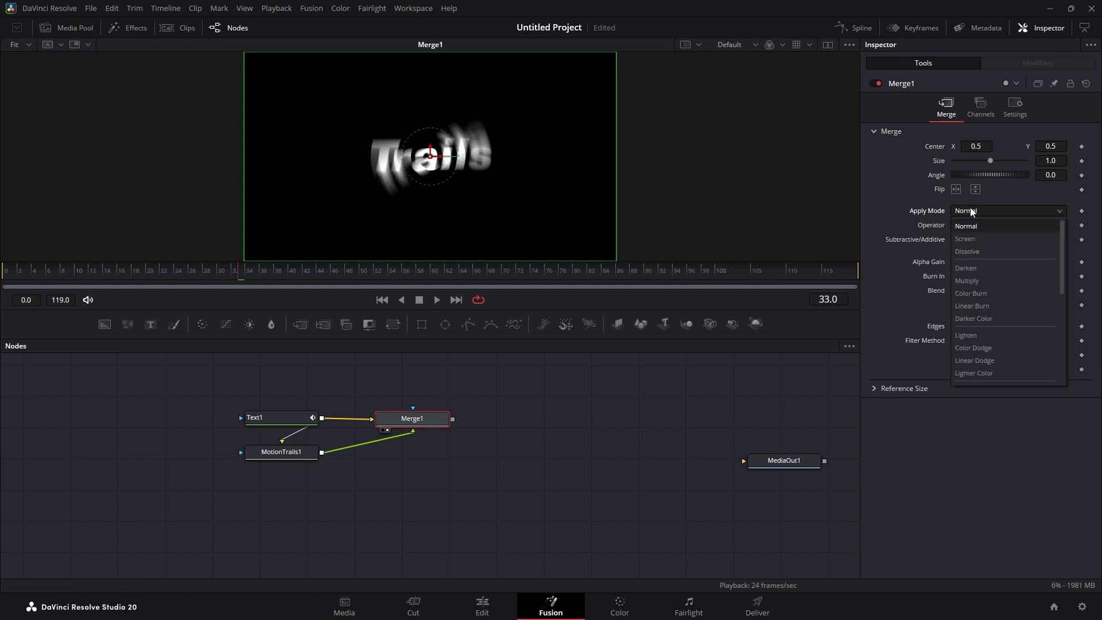
pyautogui.click(976, 239)
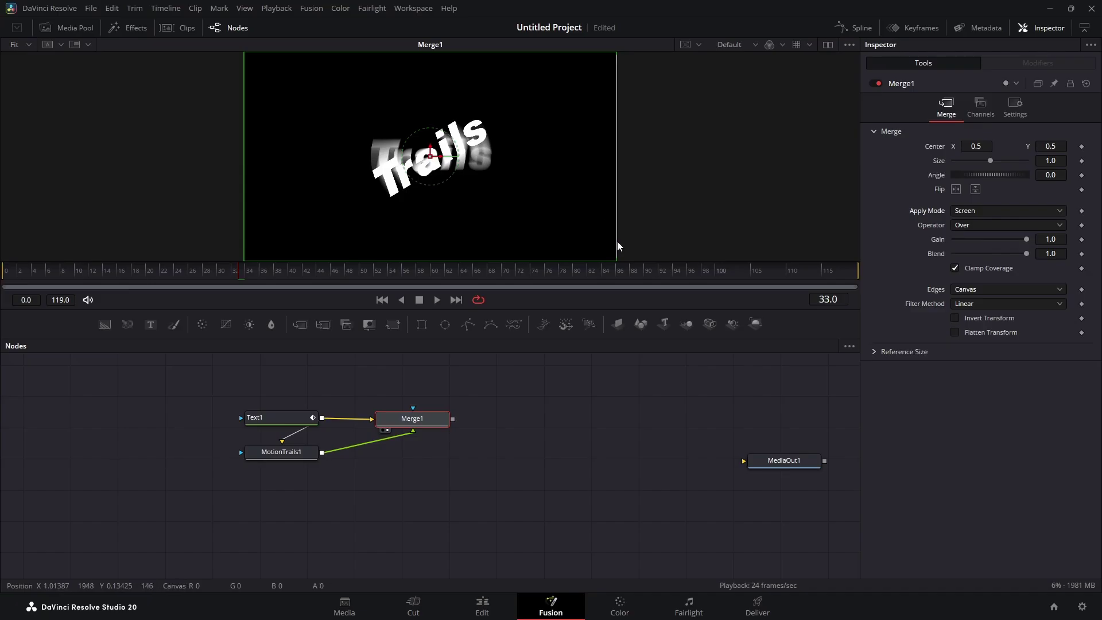
pyautogui.moveTo(395, 270); pyautogui.dragTo(676, 260)
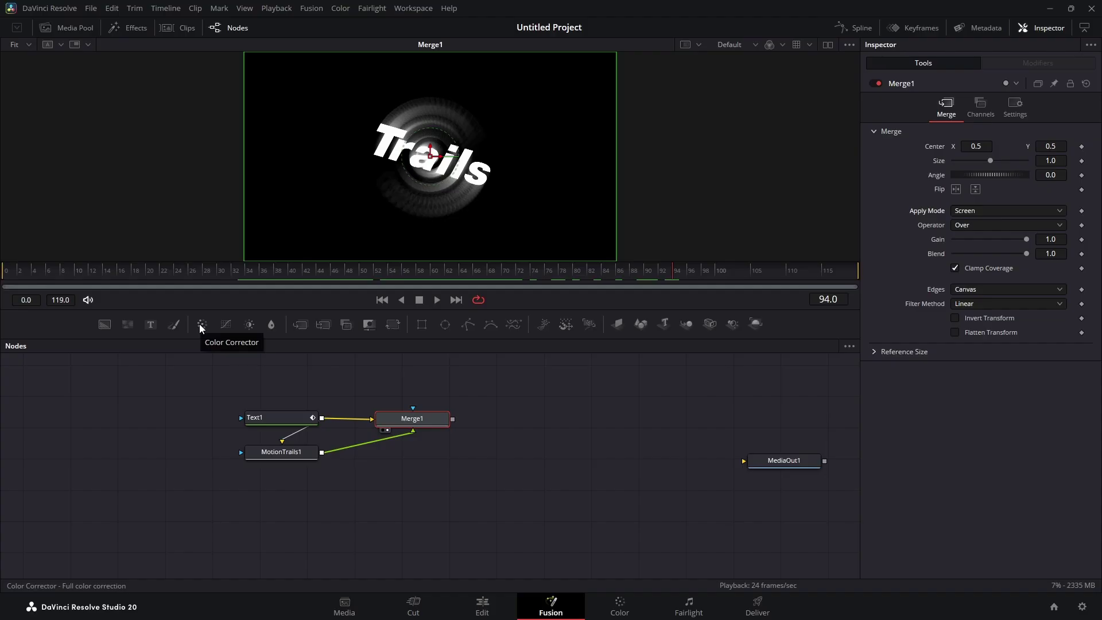
# - Add a Color Corrector node fed by Merge1, show it in the viewer, and tint its master range blue
pyautogui.moveTo(200, 325); pyautogui.dragTo(534, 402)
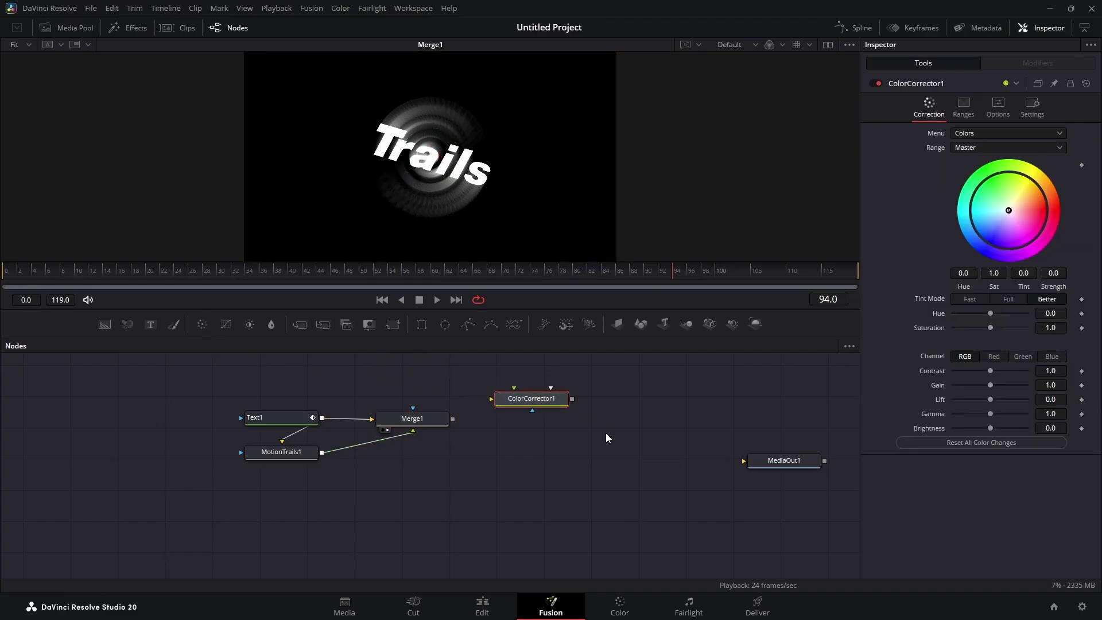
pyautogui.moveTo(452, 419); pyautogui.dragTo(494, 178)
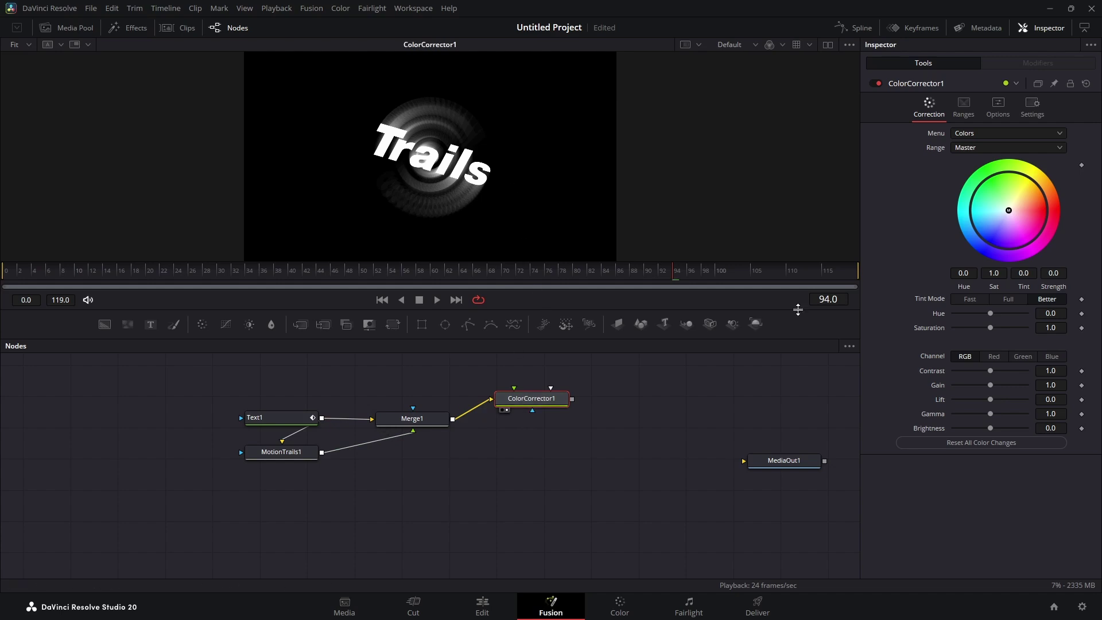
pyautogui.moveTo(1014, 218)
pyautogui.mouseDown()
pyautogui.moveTo(957, 241)
pyautogui.moveTo(981, 251)
pyautogui.mouseUp()
# - Add a second Color Corrector fed by Merge1, show it in the viewer, and tint its master range green
pyautogui.moveTo(202, 325); pyautogui.dragTo(532, 445)
pyautogui.moveTo(452, 423); pyautogui.dragTo(537, 446)
pyautogui.click(507, 456)
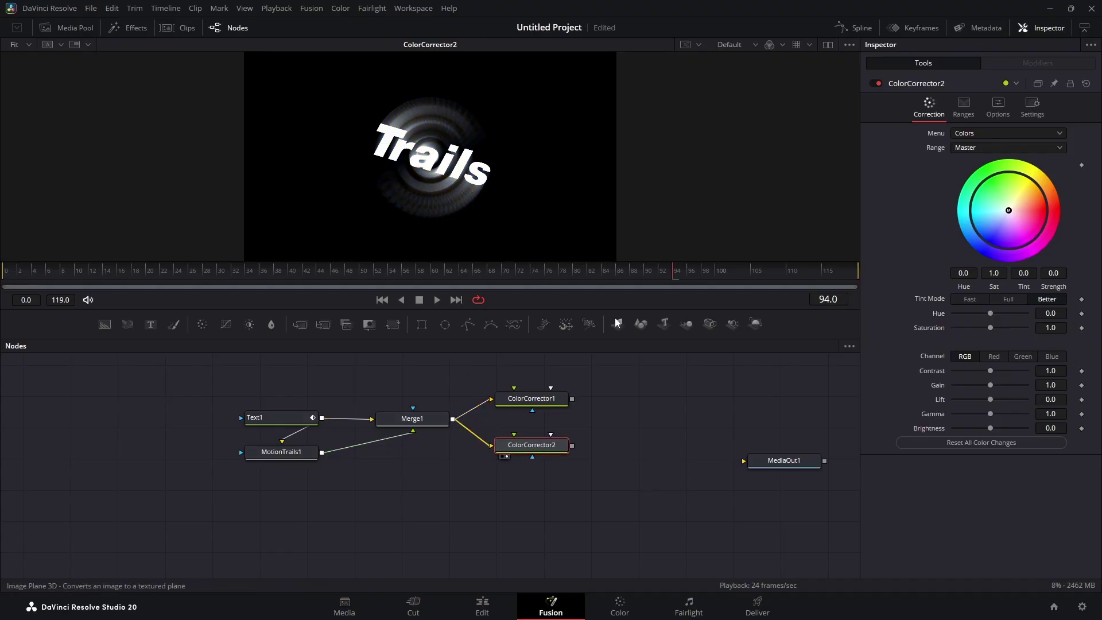
pyautogui.moveTo(1010, 211); pyautogui.dragTo(1007, 172)
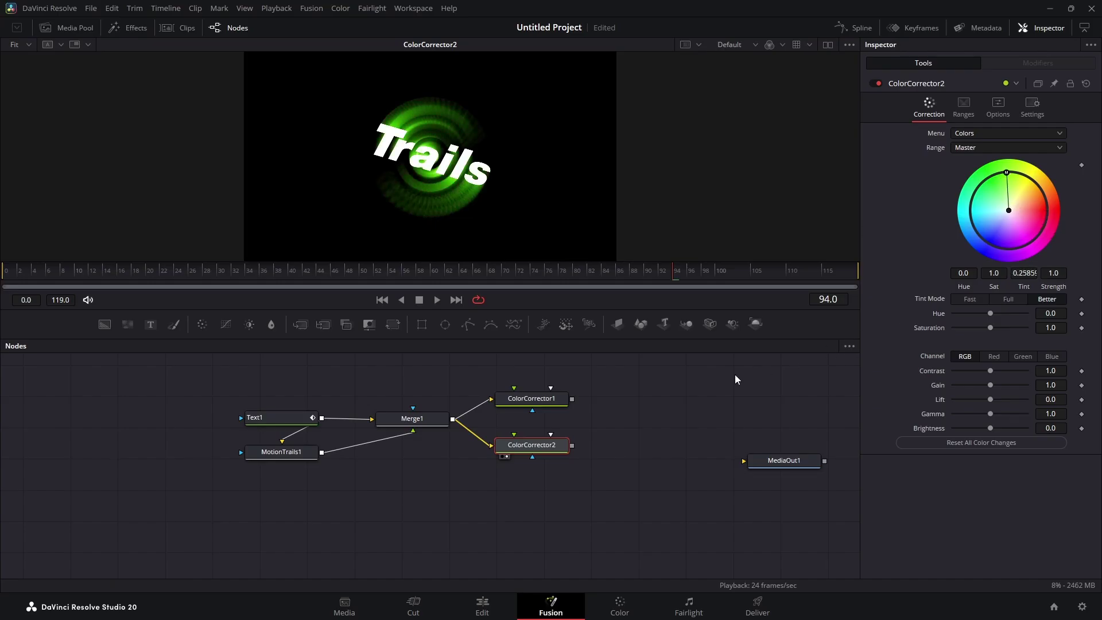
# - Compare both color correctors in the viewer and merge them, with ColorCorrector1 as foreground and ColorCorrector2 as background
pyautogui.click(505, 410)
pyautogui.click(504, 457)
pyautogui.moveTo(572, 399); pyautogui.dragTo(621, 421)
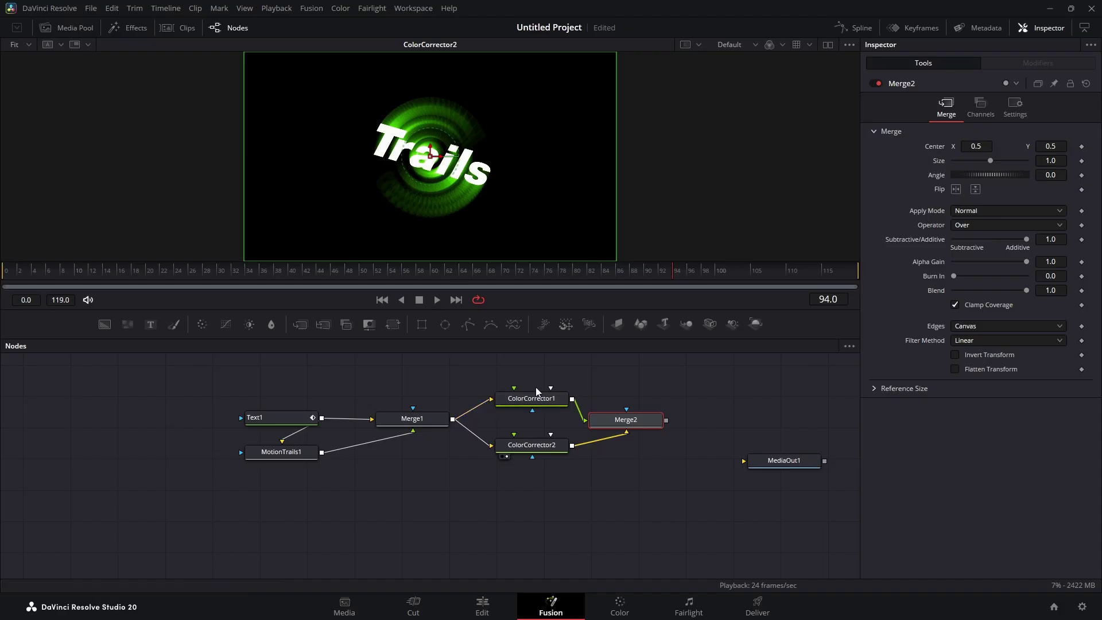
pyautogui.moveTo(639, 423); pyautogui.dragTo(636, 416)
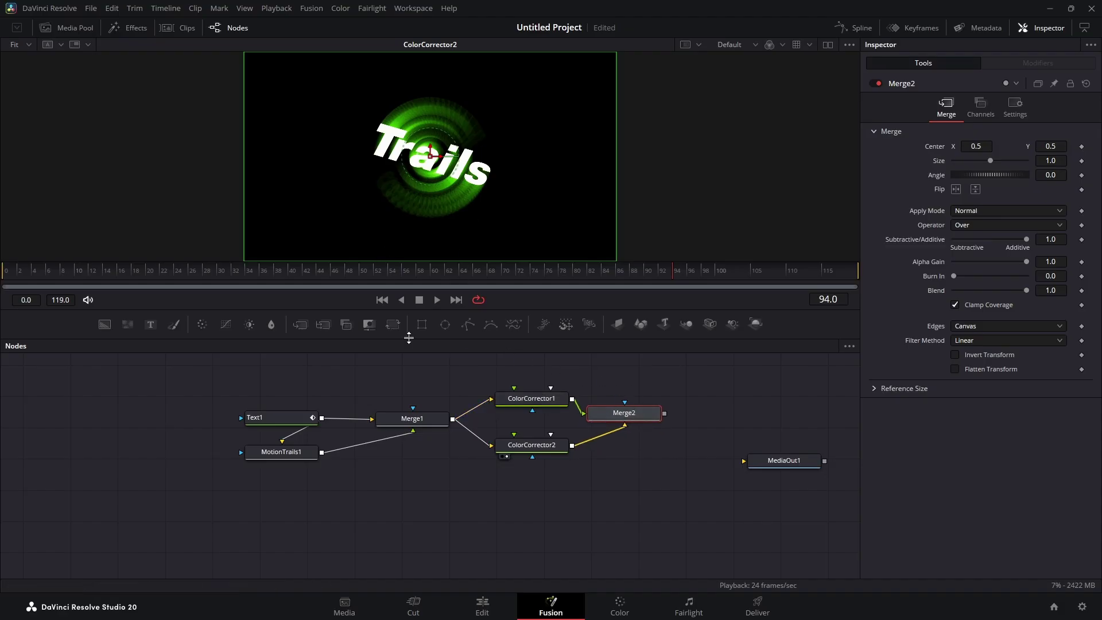
# - Add a Rectangle mask connected to Merge2 and rotate it to an angle of about 49.6
pyautogui.moveTo(423, 326); pyautogui.dragTo(719, 412)
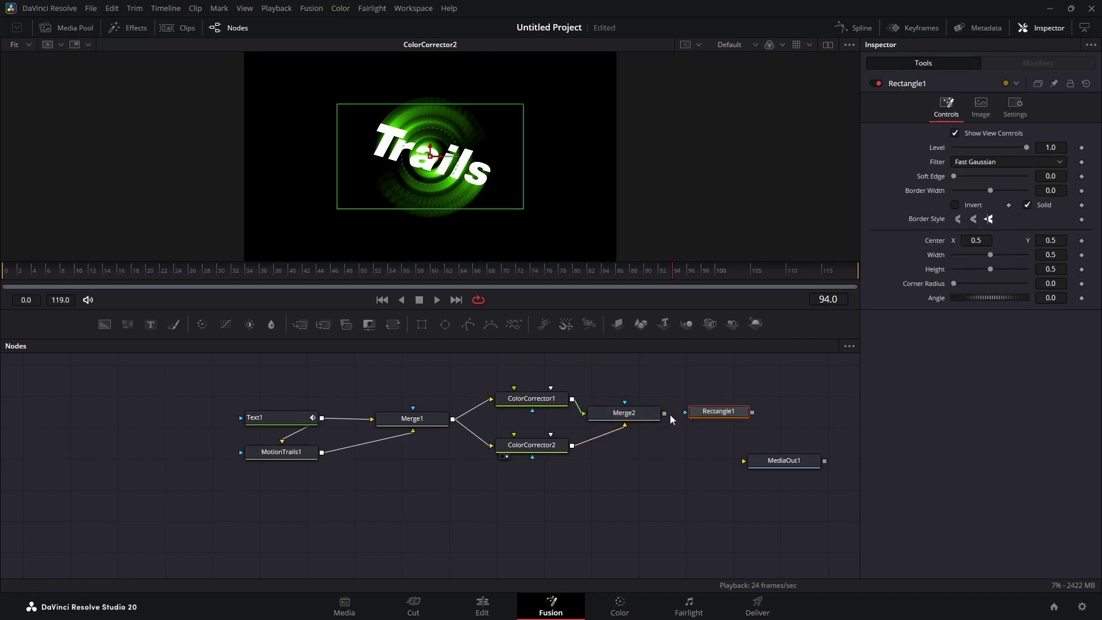
pyautogui.moveTo(664, 414); pyautogui.dragTo(708, 410)
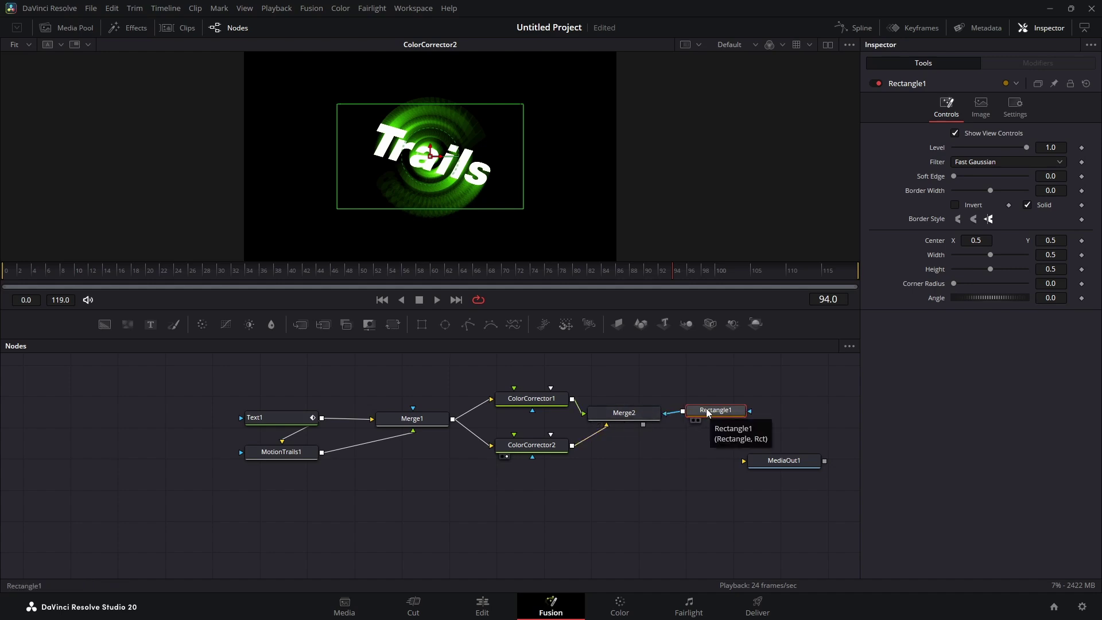
pyautogui.moveTo(1005, 295); pyautogui.dragTo(1015, 291)
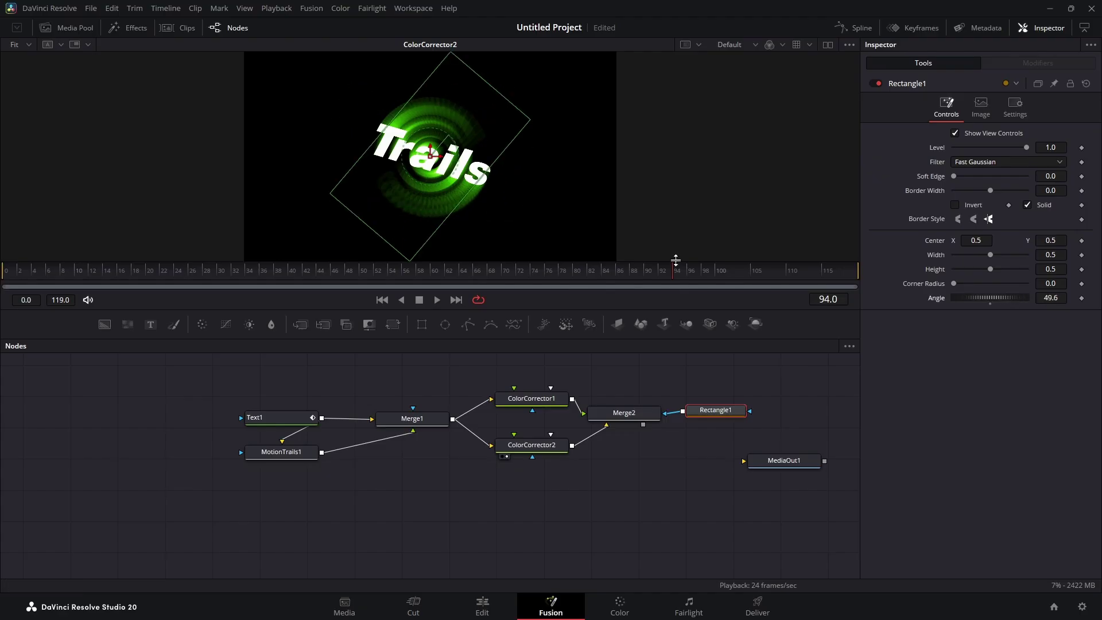
# - Show Merge2 in the viewer and move the rectangle mask's center to about X 0.626, Y 0.377
pyautogui.moveTo(432, 158); pyautogui.dragTo(476, 182)
pyautogui.moveTo(624, 413); pyautogui.dragTo(477, 190)
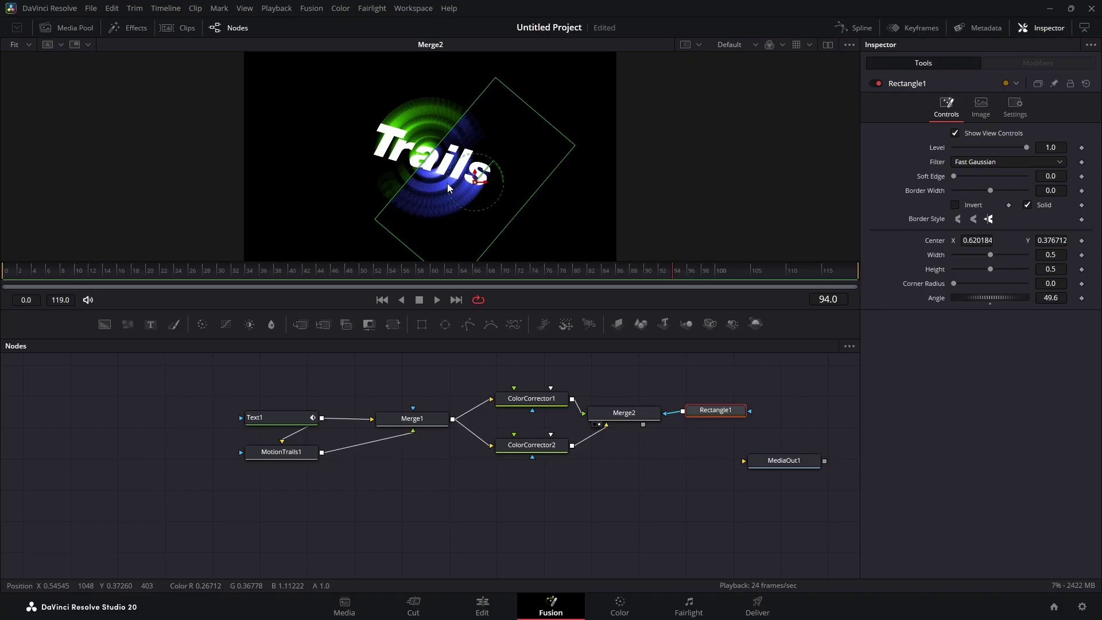
pyautogui.moveTo(474, 182); pyautogui.dragTo(478, 183)
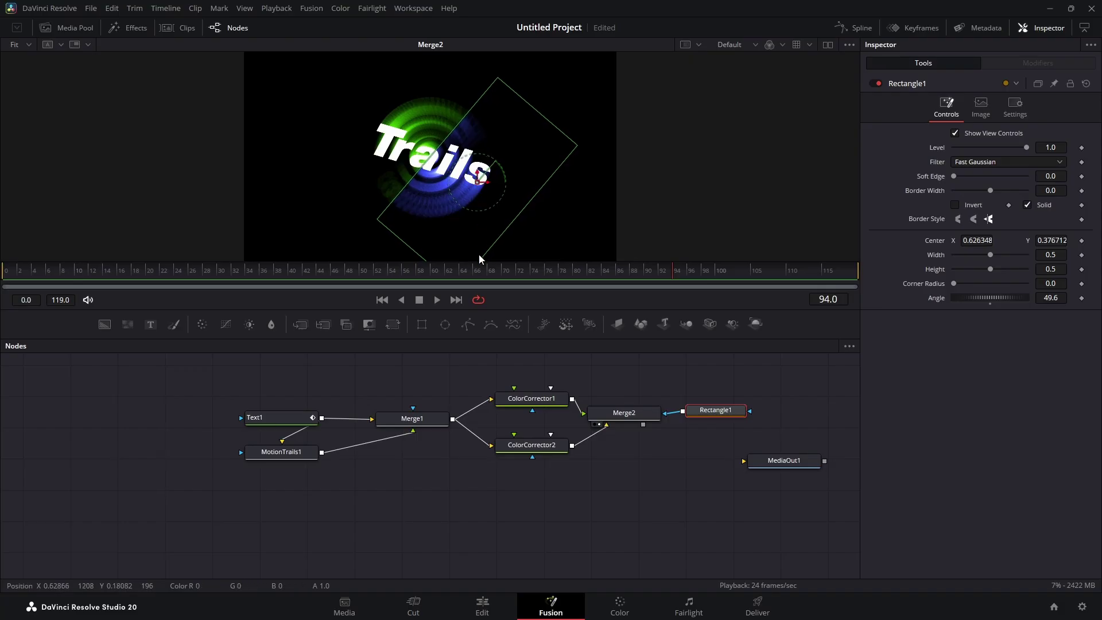
# - Widen the rectangle mask to about 0.98 at frame 108 and scrub back to frame 27 to check the two-color split
pyautogui.moveTo(477, 271); pyautogui.dragTo(775, 281)
pyautogui.moveTo(409, 247); pyautogui.dragTo(331, 298)
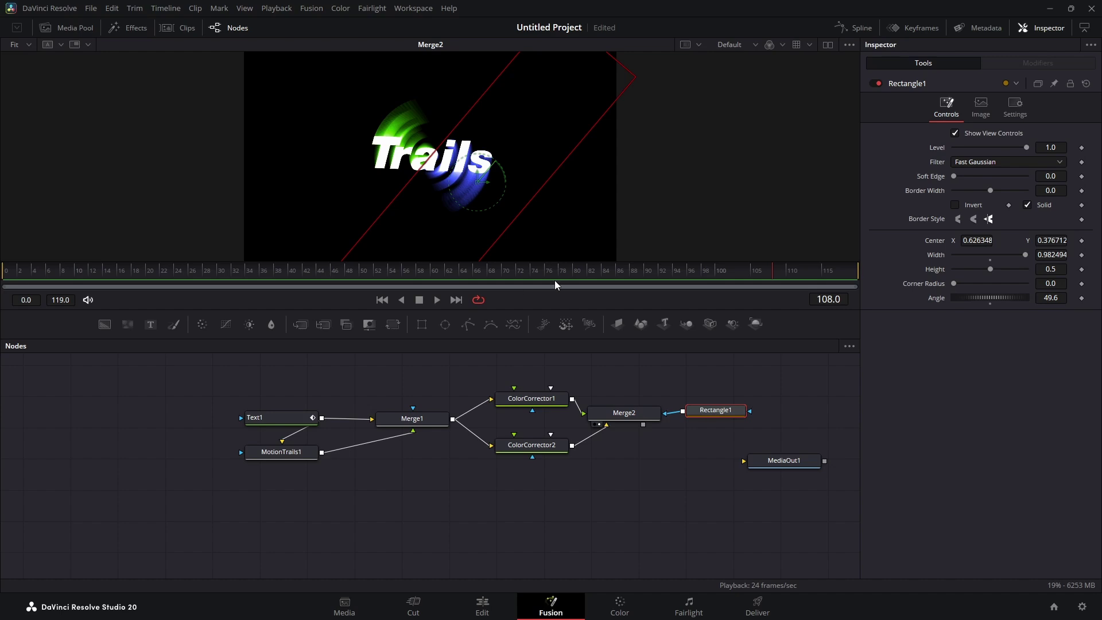
pyautogui.moveTo(519, 275); pyautogui.dragTo(203, 259)
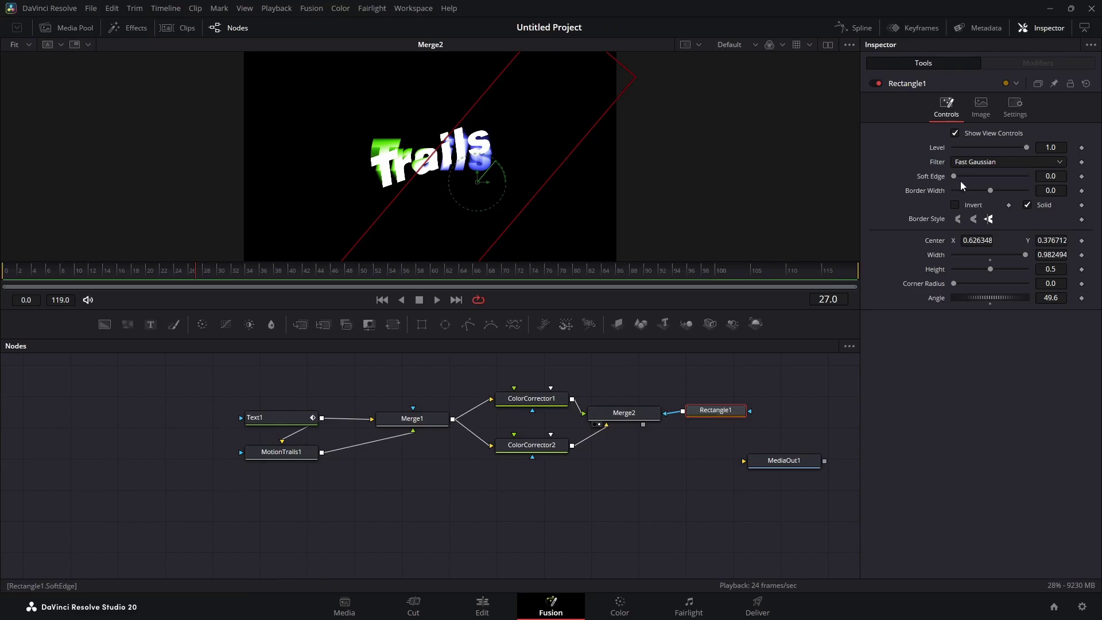
# - Set the rectangle mask's soft edge to 0.2
pyautogui.click(1050, 176)
pyautogui.write('.2')
pyautogui.press('Return')
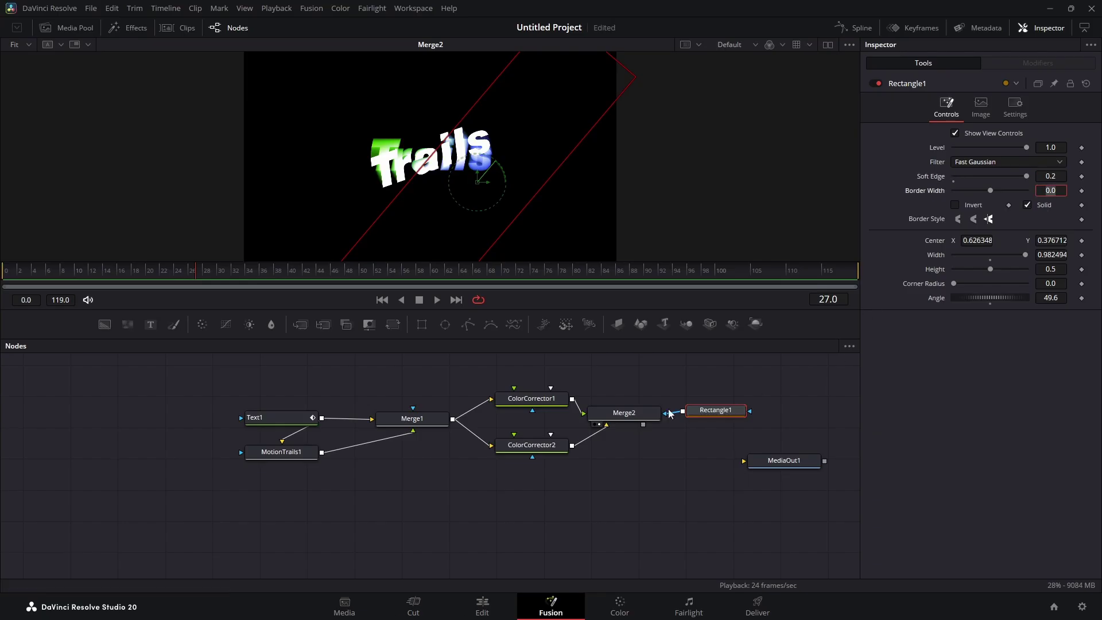
# - Move Rectangle1 away from Merge2, add a Glow (Glo) node after Merge2, and place it slightly higher in the node graph
pyautogui.click(638, 412)
pyautogui.moveTo(715, 415); pyautogui.dragTo(757, 415)
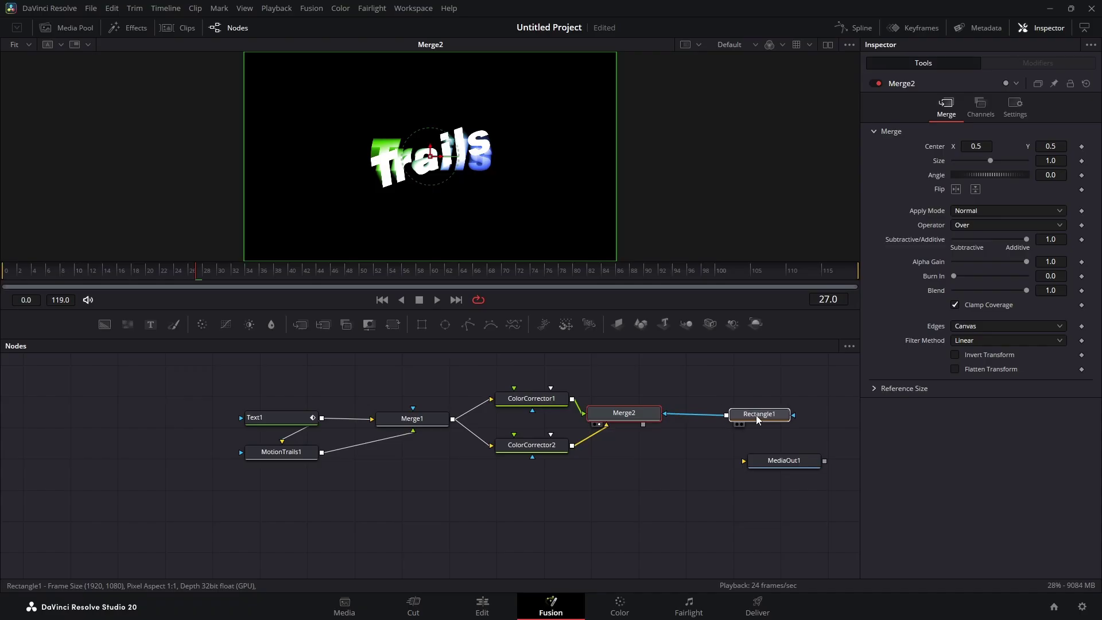
pyautogui.click(757, 415)
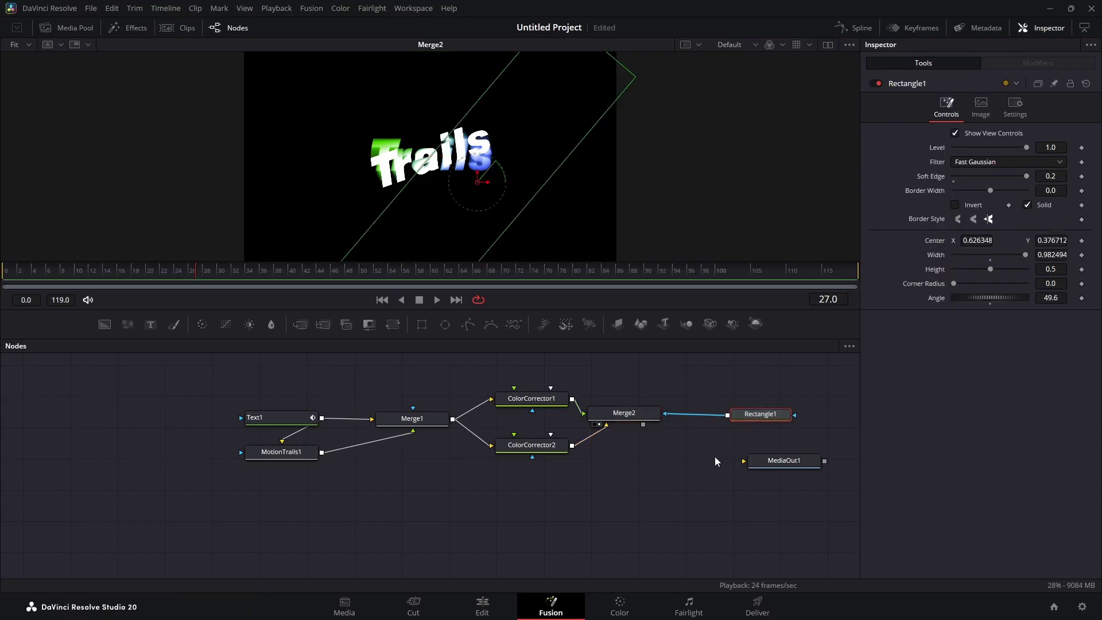
pyautogui.click(631, 415)
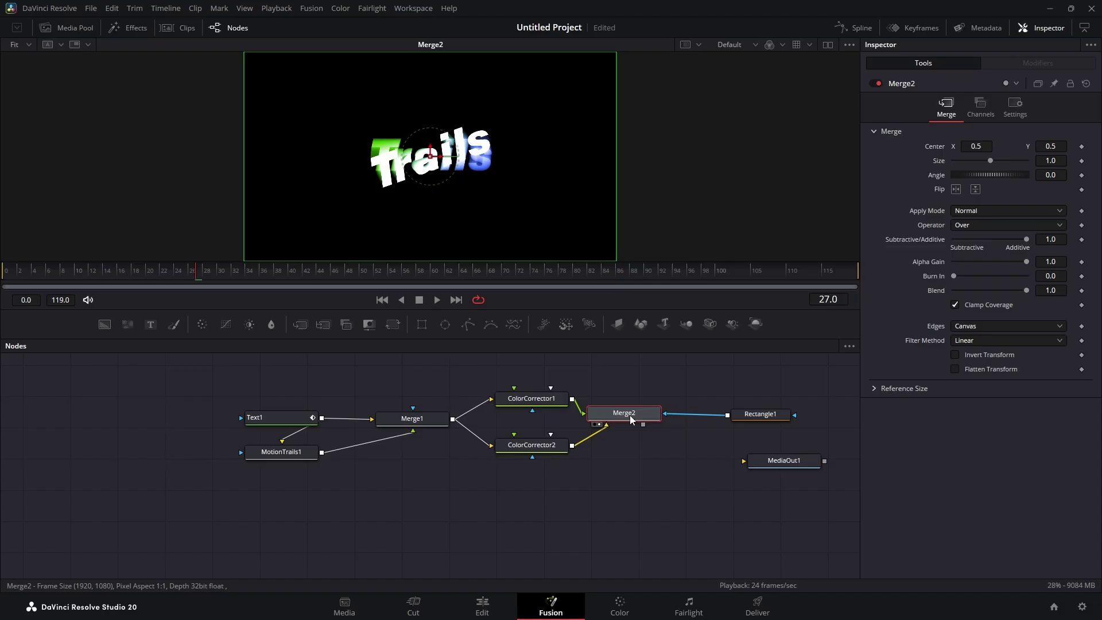
pyautogui.hotkey('shift', 'space')
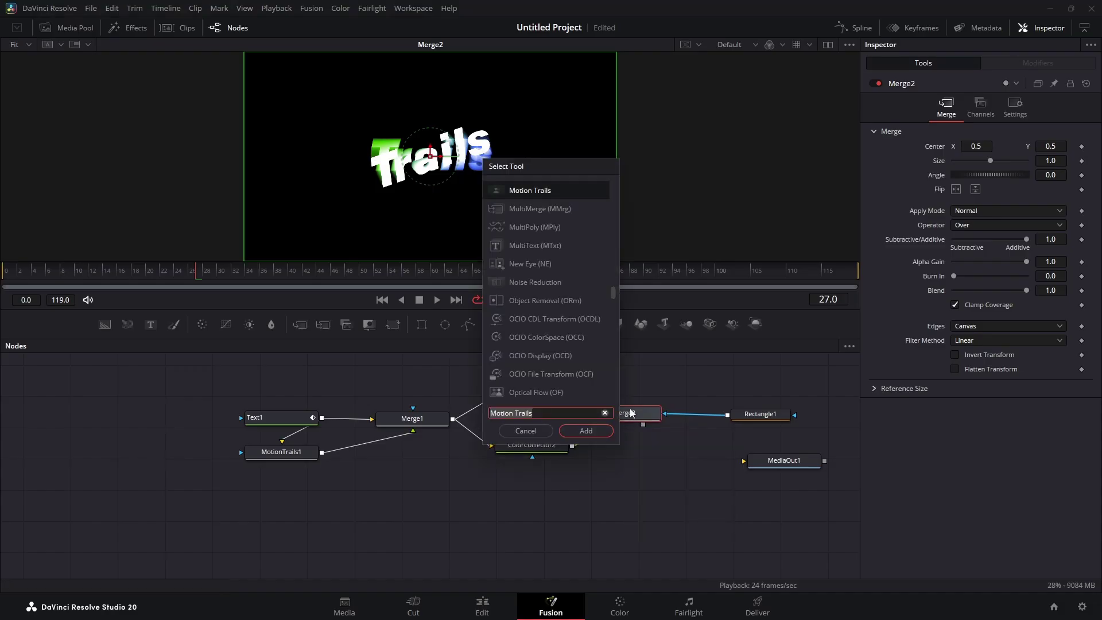
pyautogui.write('glow')
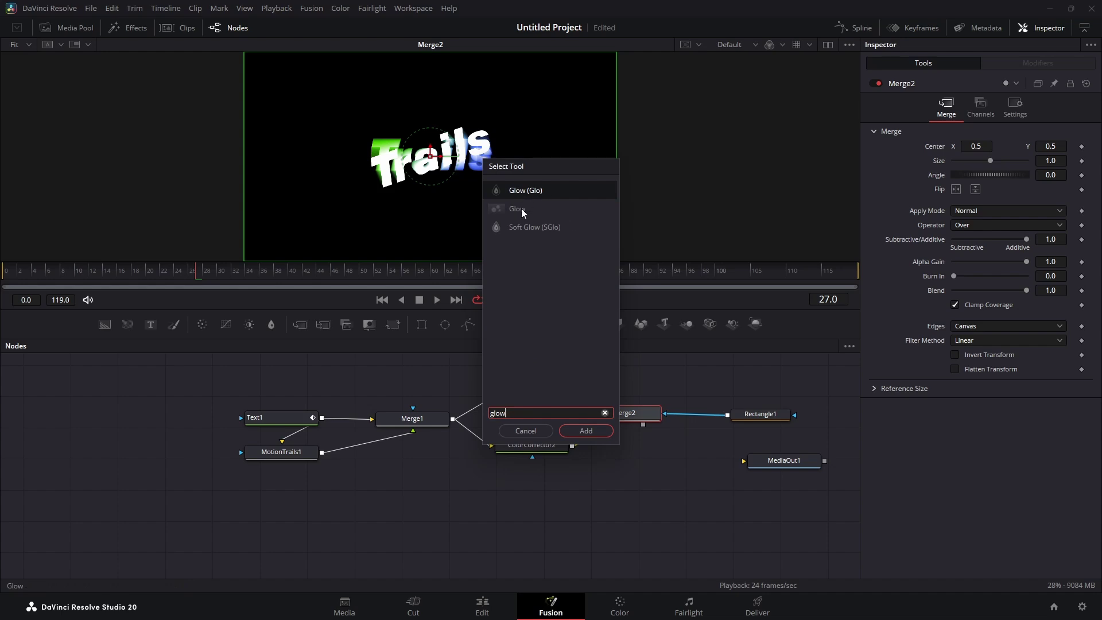
pyautogui.click(521, 209)
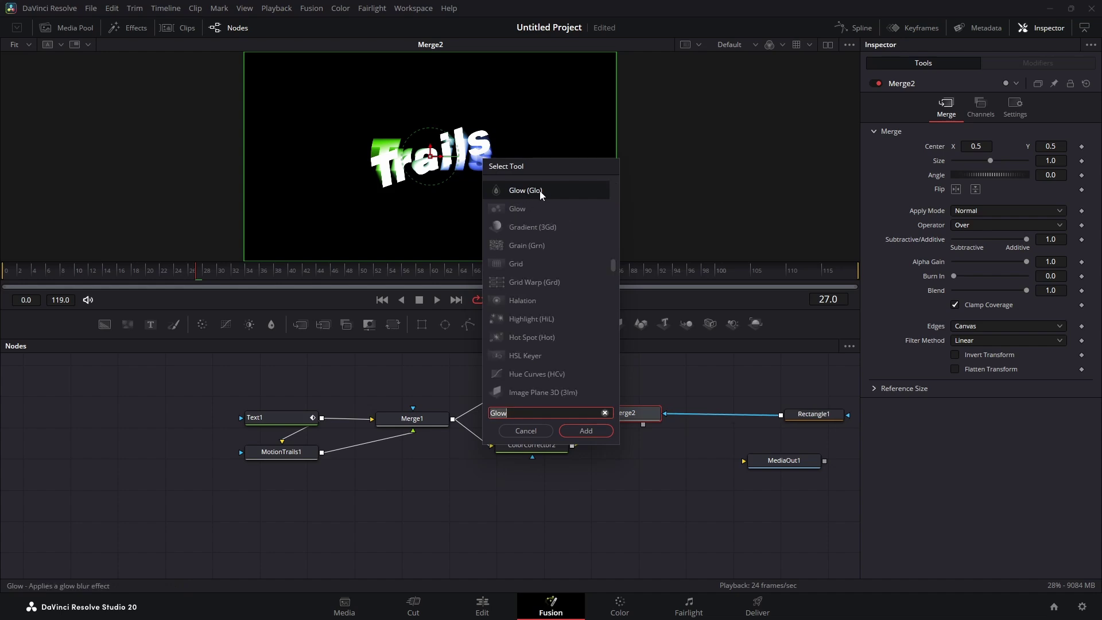
pyautogui.click(586, 430)
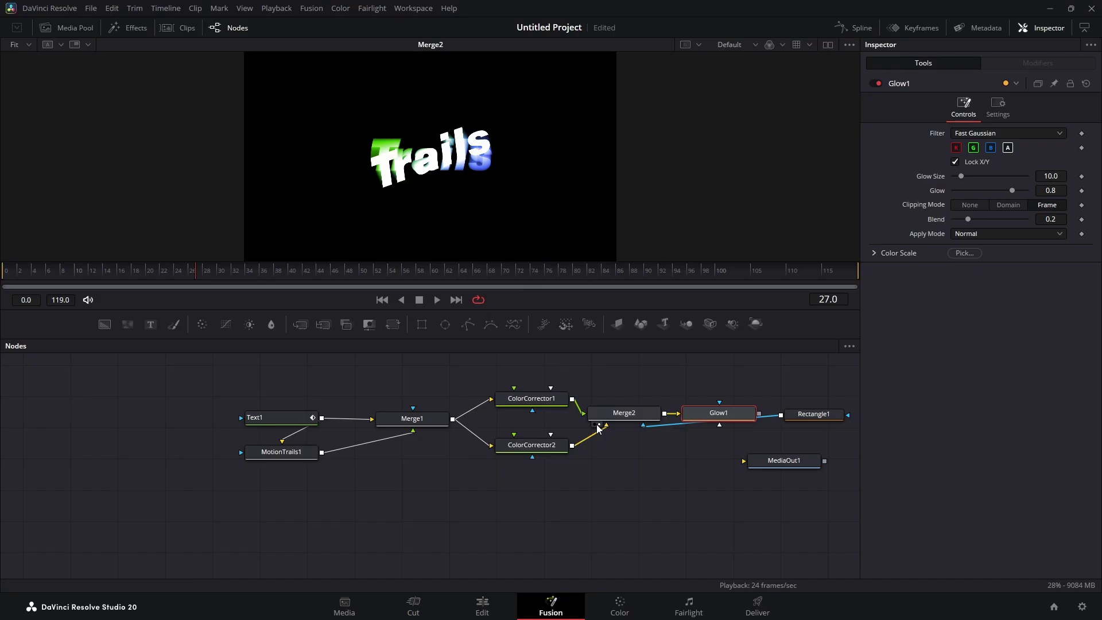
pyautogui.moveTo(699, 412); pyautogui.dragTo(694, 394)
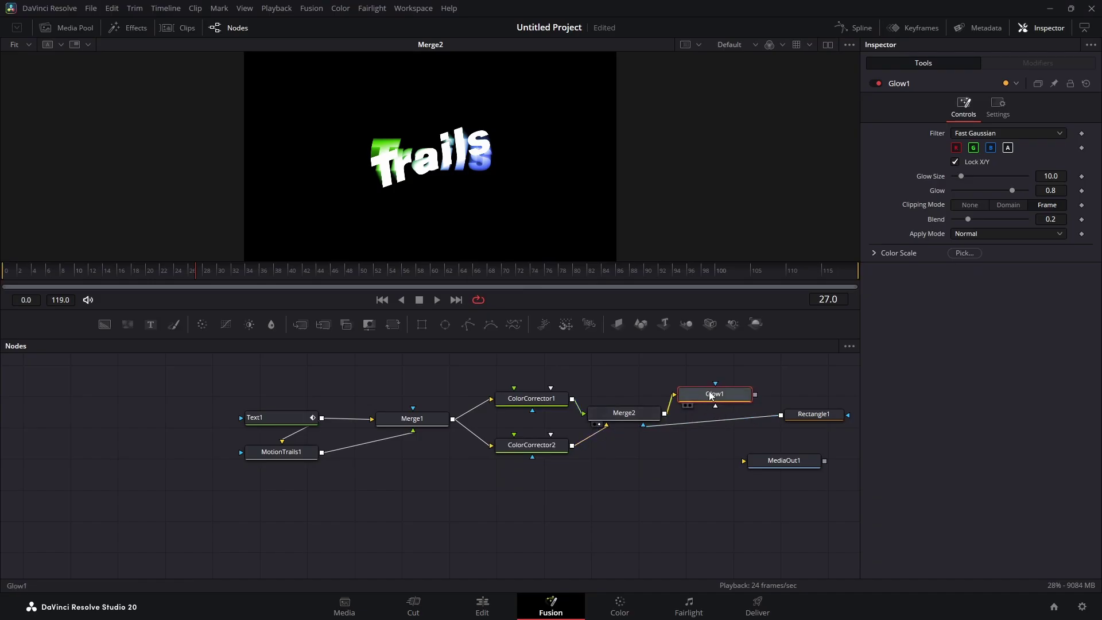
# - Set Glow1's glow size to 20 and its glow to 0.6
pyautogui.click(1051, 179)
pyautogui.write('20')
pyautogui.press('Tab')
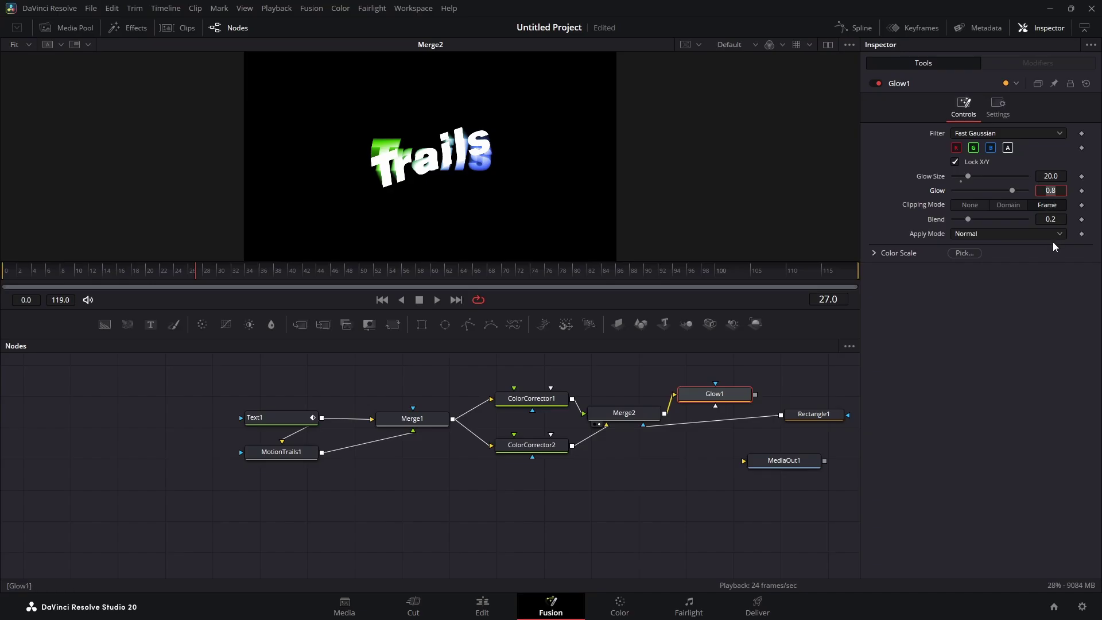
pyautogui.write('.6')
pyautogui.press('Tab')
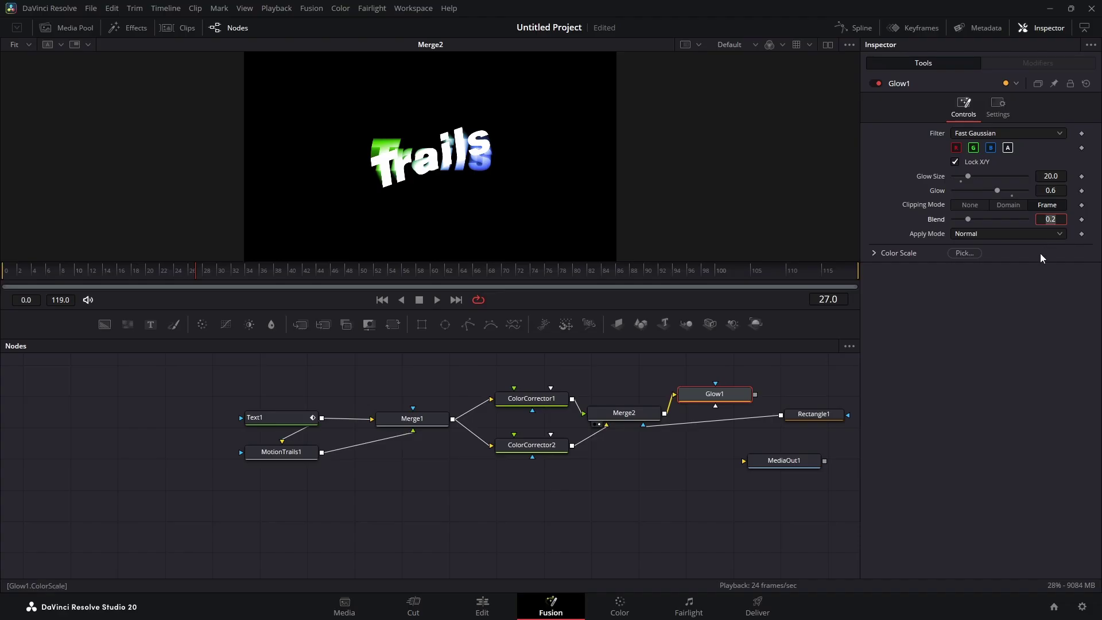
# - Scrub to frame 76, place Glow1 below Merge2 in the node graph, and add a Blur node after Glow1
pyautogui.moveTo(419, 282); pyautogui.dragTo(549, 273)
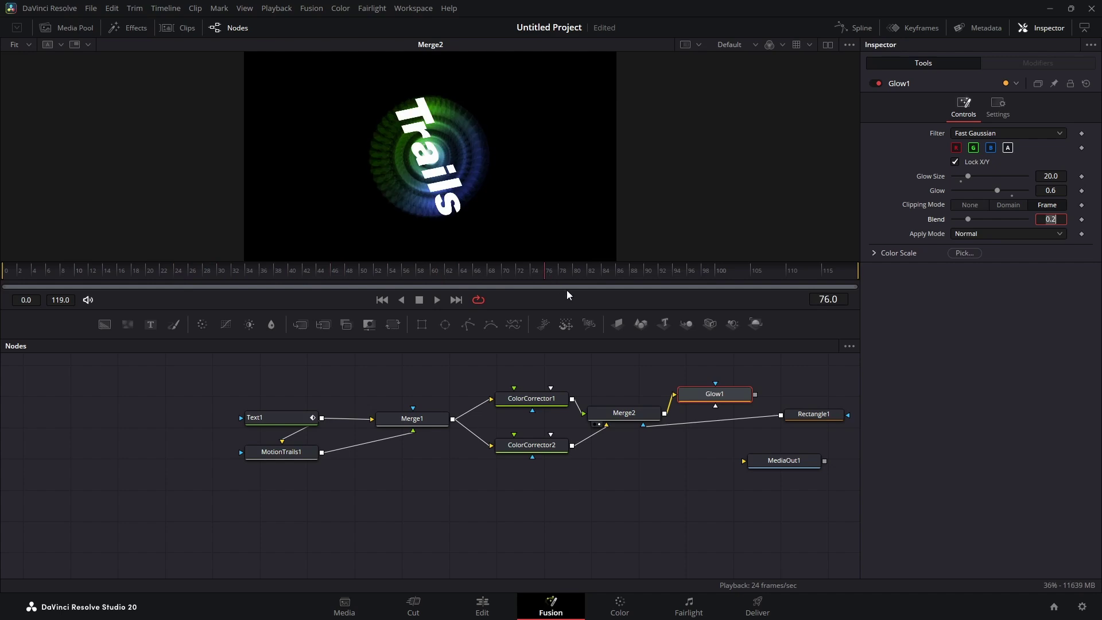
pyautogui.moveTo(732, 397); pyautogui.dragTo(640, 472)
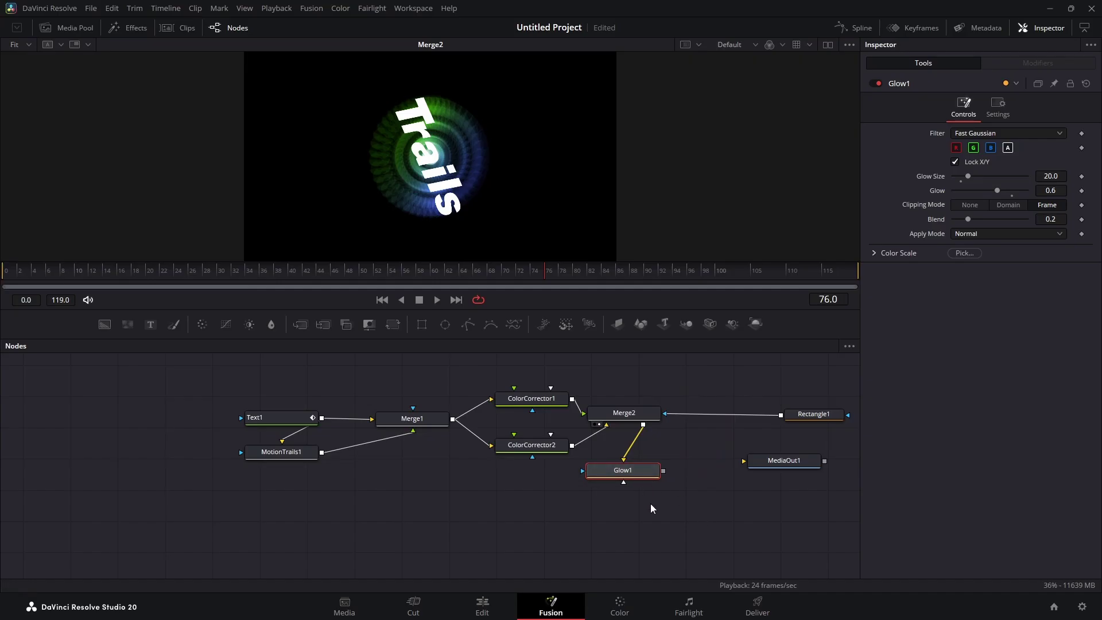
pyautogui.hotkey('shift', 'space')
pyautogui.write('Glow')
pyautogui.press('BackSpace')
pyautogui.press('BackSpace')
pyautogui.press('BackSpace')
pyautogui.press('BackSpace')
pyautogui.write('blur')
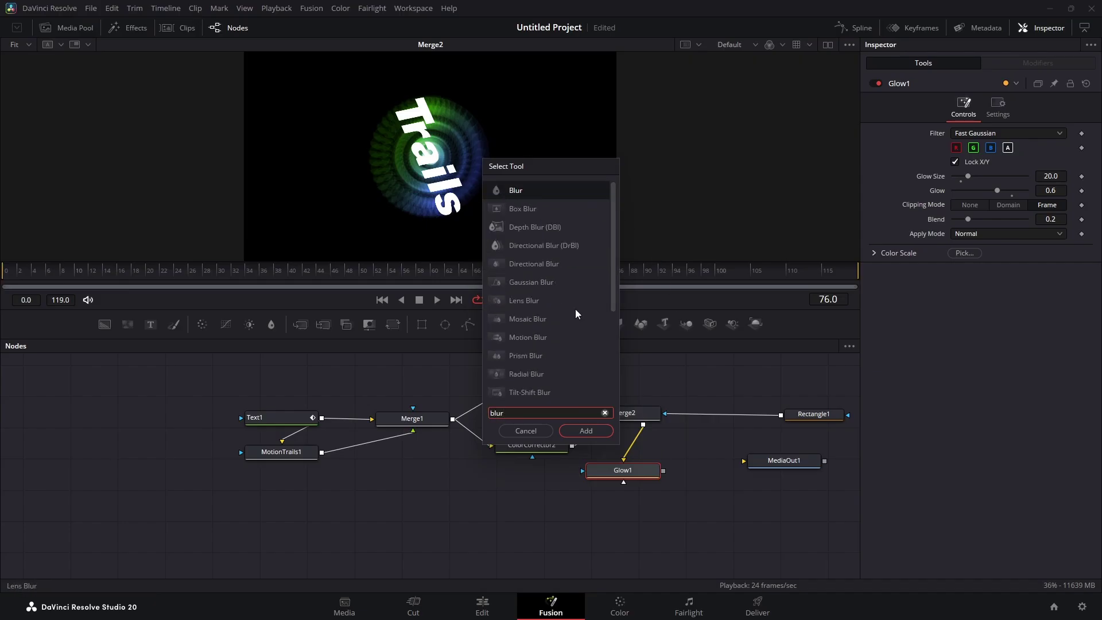
pyautogui.click(580, 434)
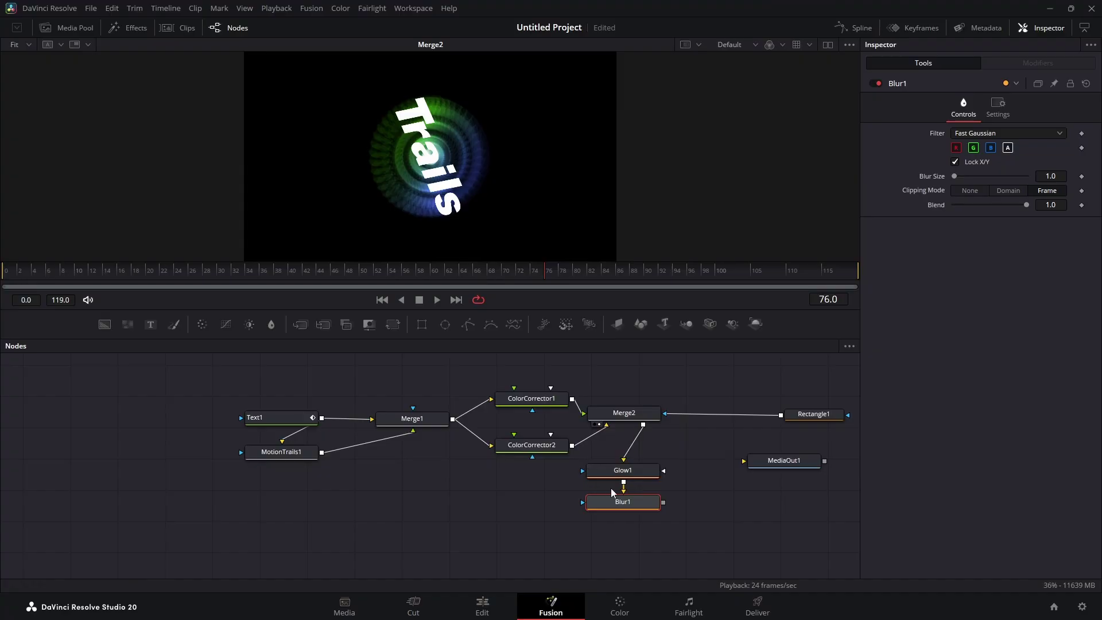
# - Connect Blur1's output to MediaOut1, and view the first frame of the timeline on the Edit page
pyautogui.moveTo(664, 502); pyautogui.dragTo(779, 464)
pyautogui.click(482, 606)
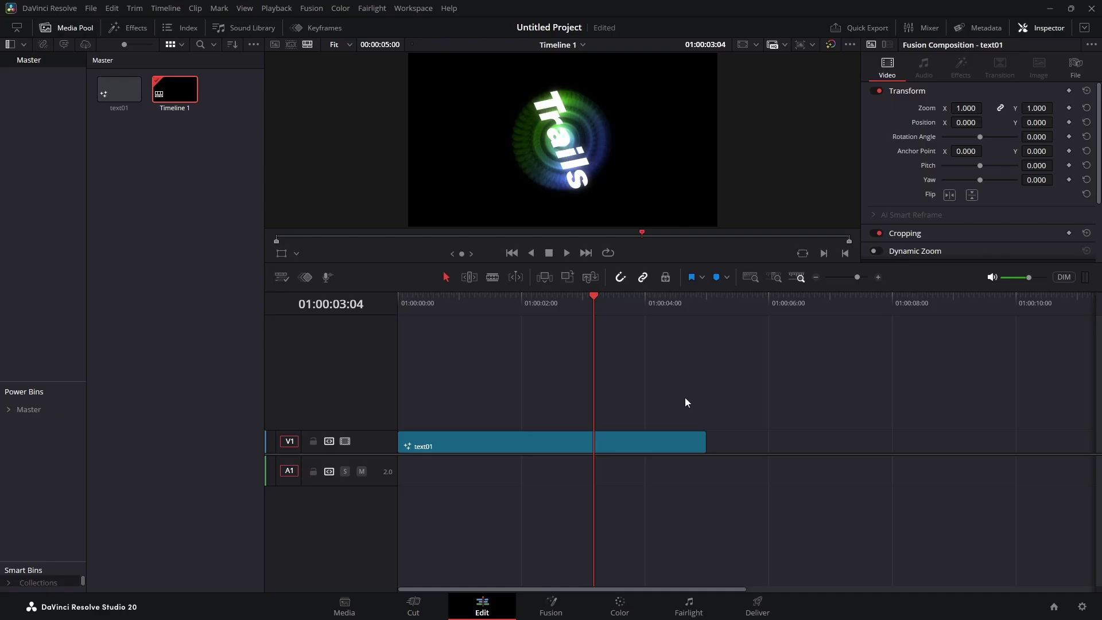
pyautogui.moveTo(591, 294); pyautogui.dragTo(353, 307)
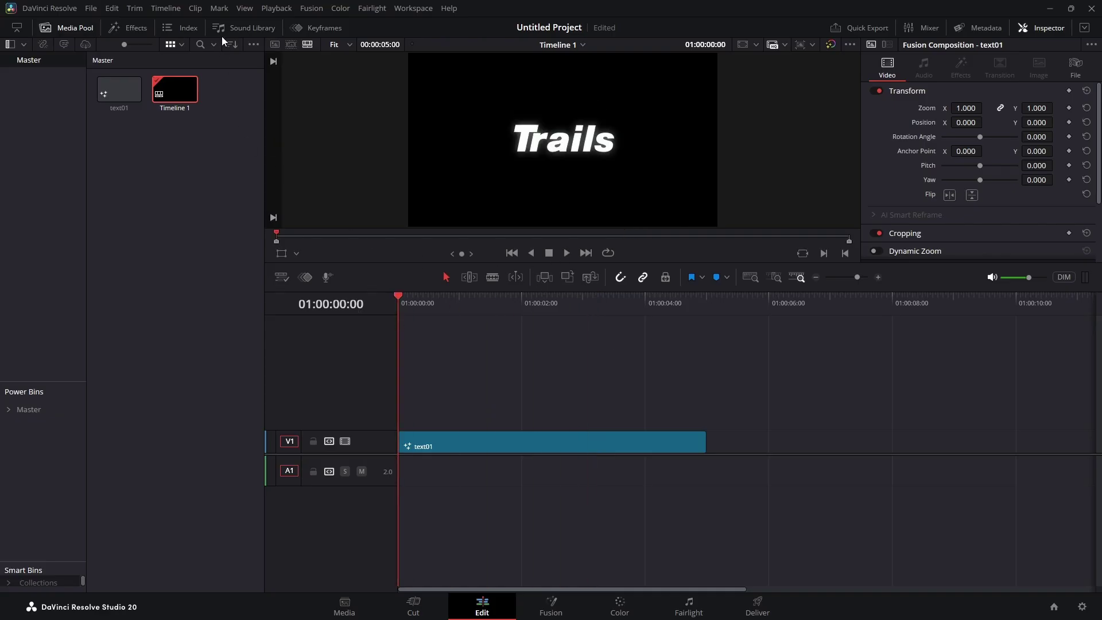
# - Set the playback render cache to Smart
pyautogui.click(277, 8)
pyautogui.moveTo(292, 61)
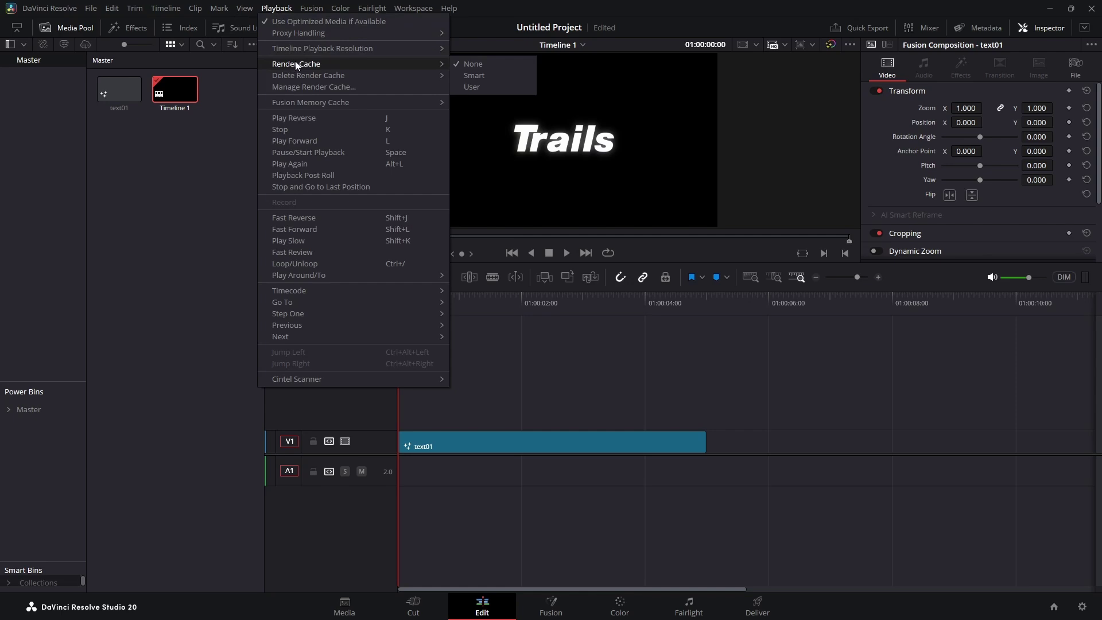
pyautogui.click(474, 76)
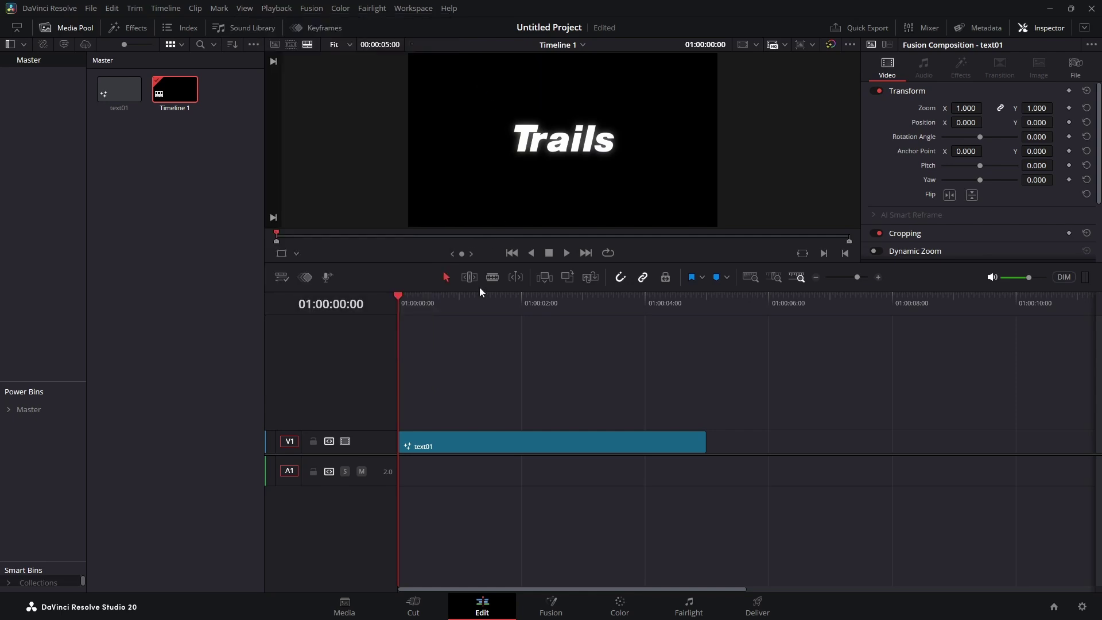
# - Play the timeline through from its first frame twice to check the rotating trails animation
pyautogui.click(567, 253)
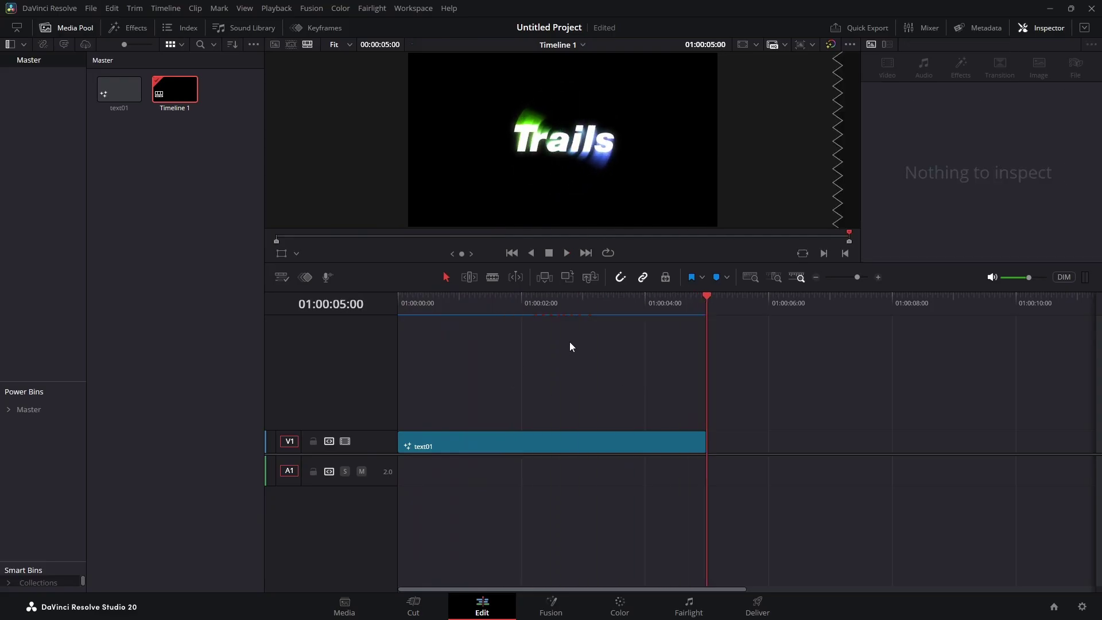
pyautogui.press('Home')
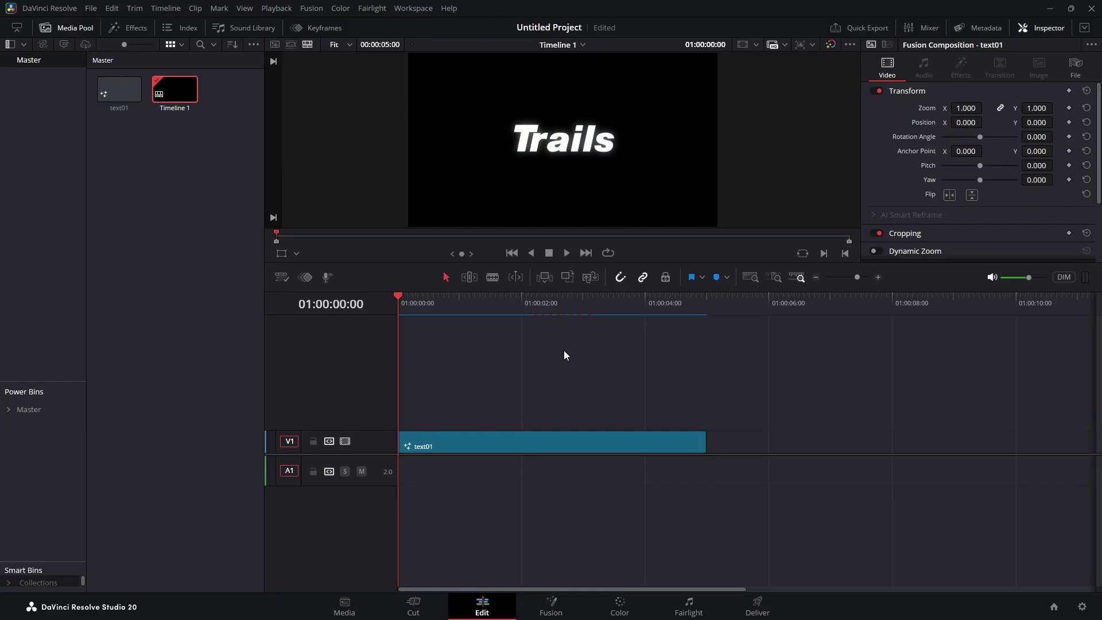
pyautogui.press('space')
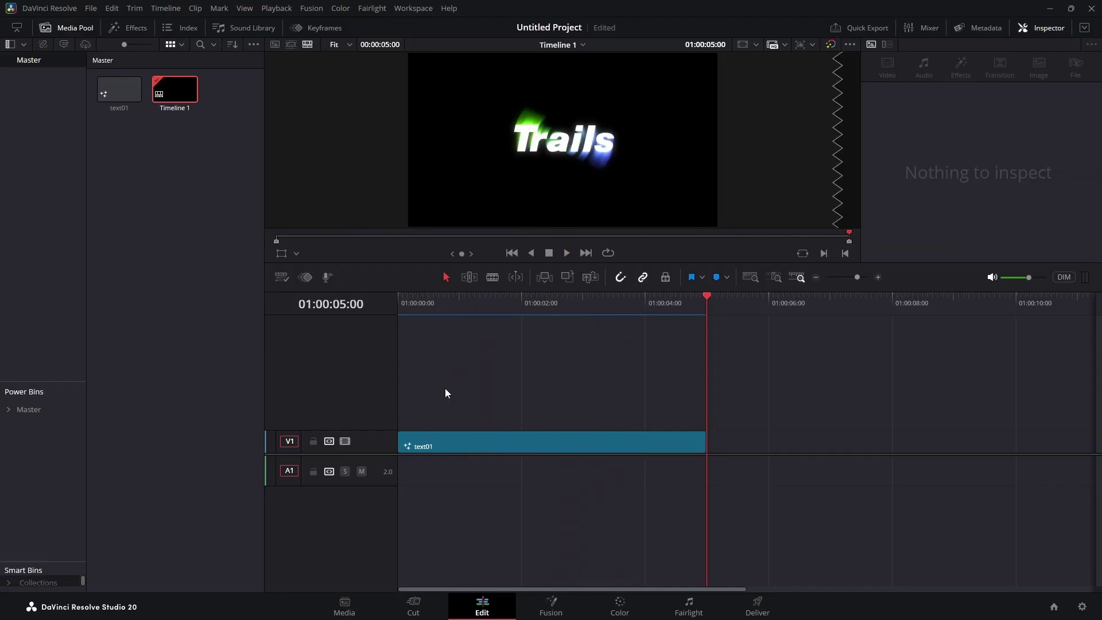
# - Copy the text01 clip and paste the duplicate directly after the original at 01:00:05:00 on track V1
pyautogui.click(538, 448)
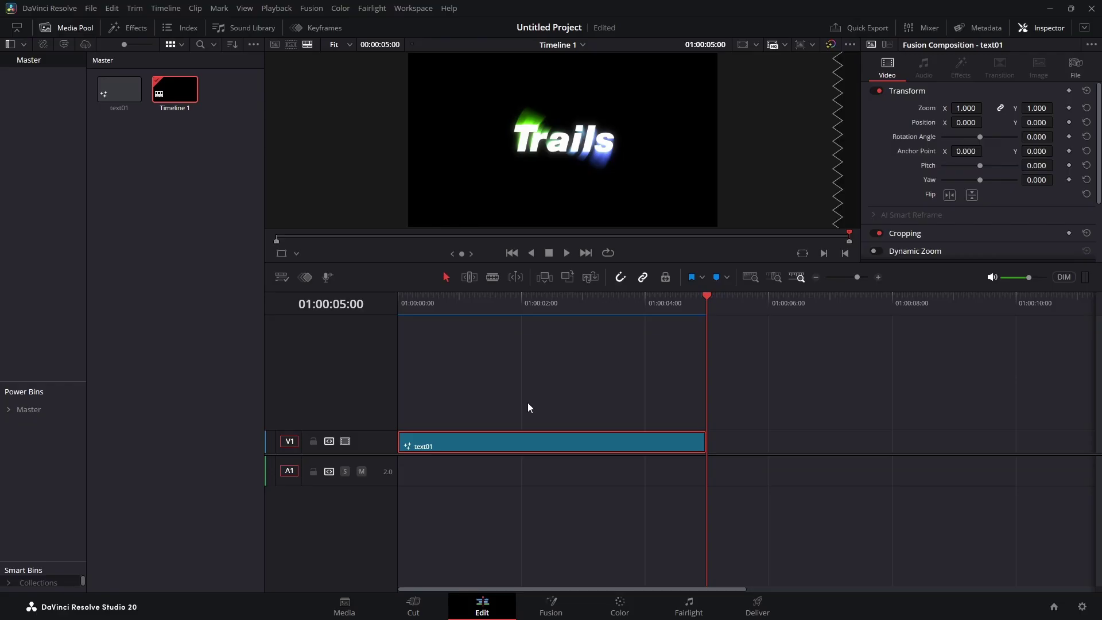
pyautogui.click(755, 378)
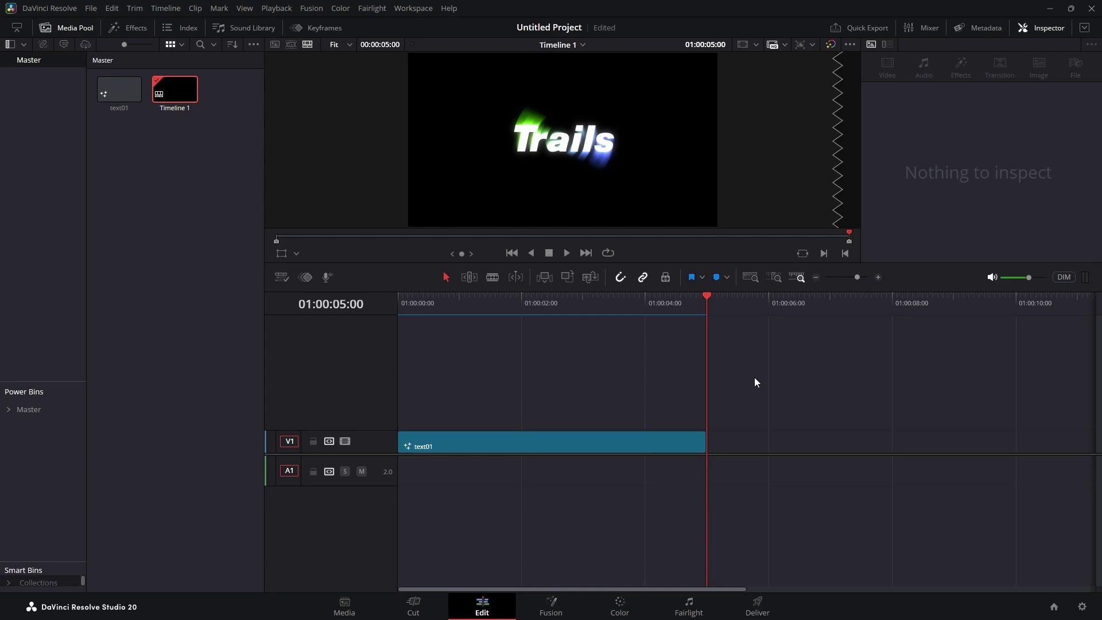
pyautogui.hotkey('ctrl', 'v')
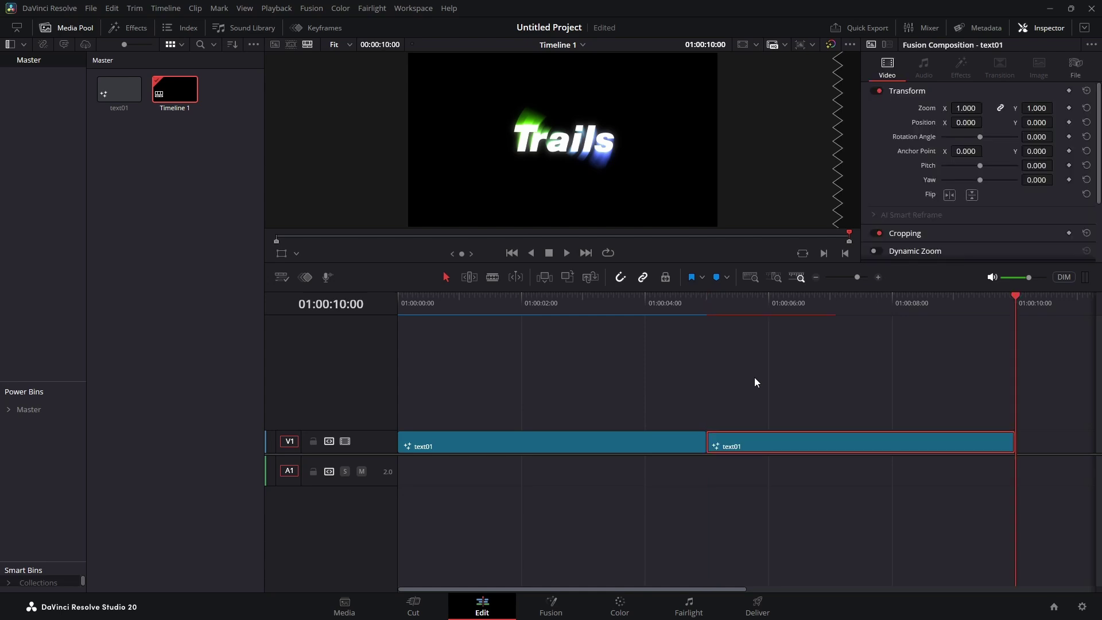
# - Open the duplicated text01 clip in Fusion and remove the Z rotation animation from Text1's layout
pyautogui.moveTo(1003, 315); pyautogui.dragTo(717, 321)
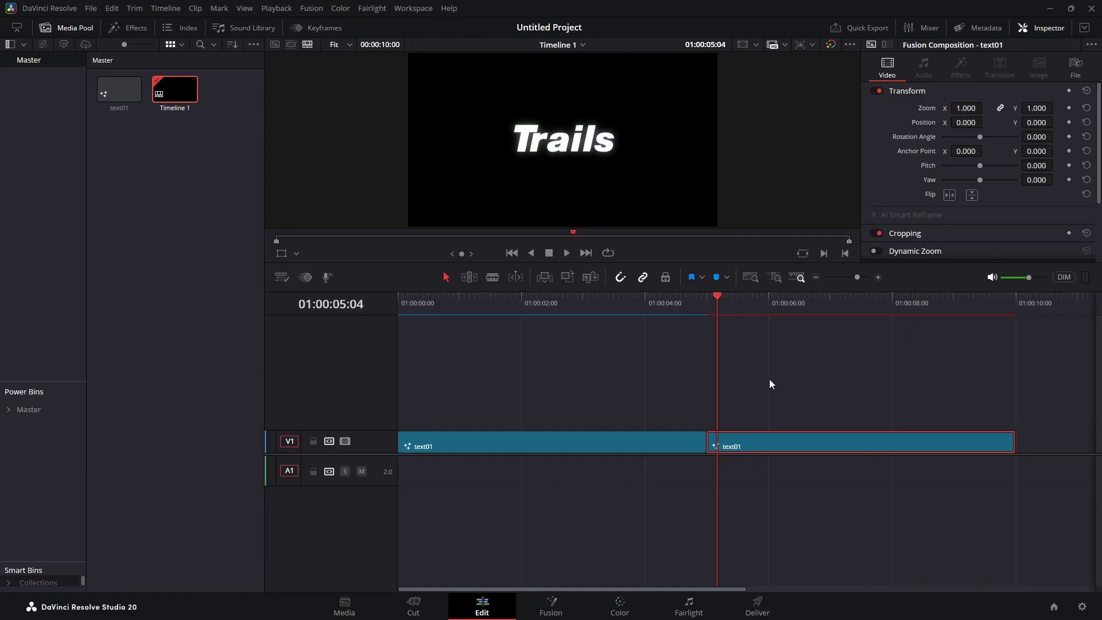
pyautogui.click(552, 604)
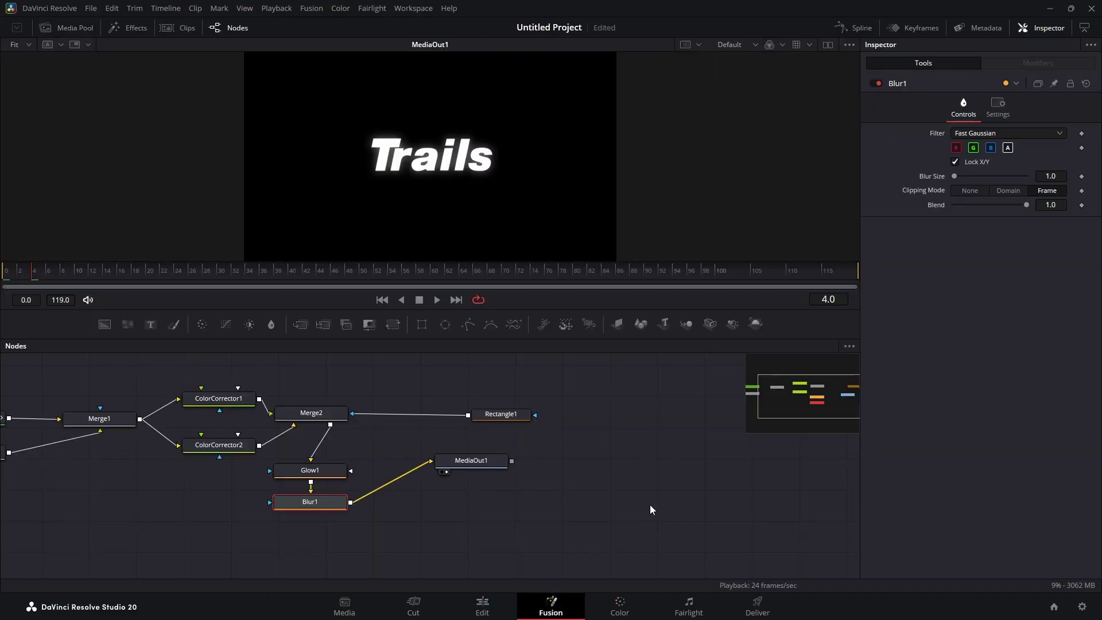
pyautogui.hscroll(-5, 800, 396)
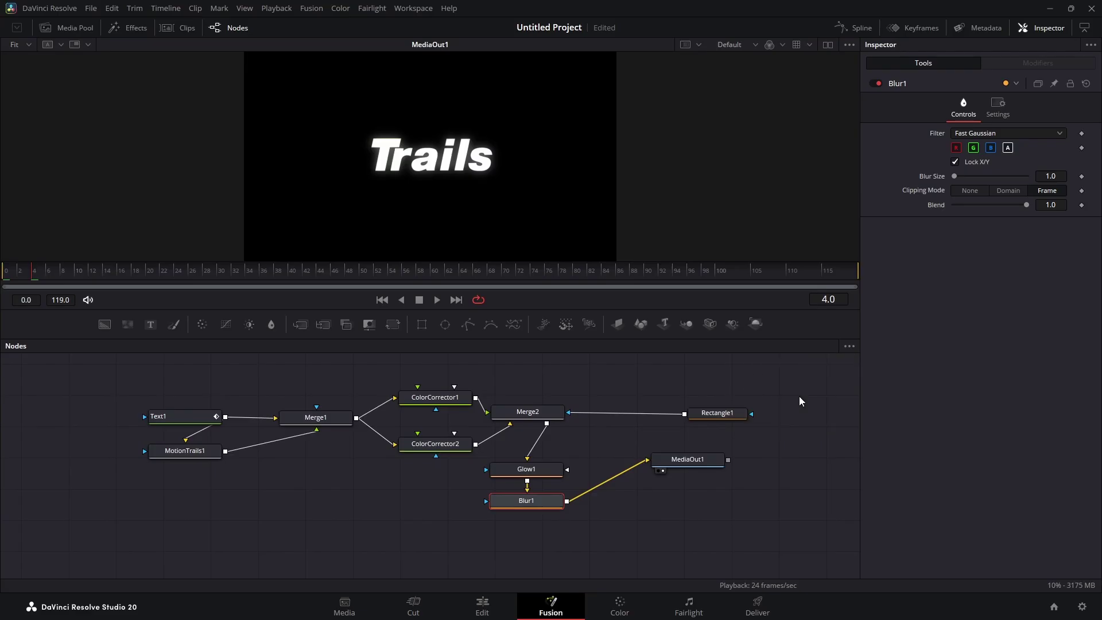
pyautogui.moveTo(643, 270); pyautogui.dragTo(1, 280)
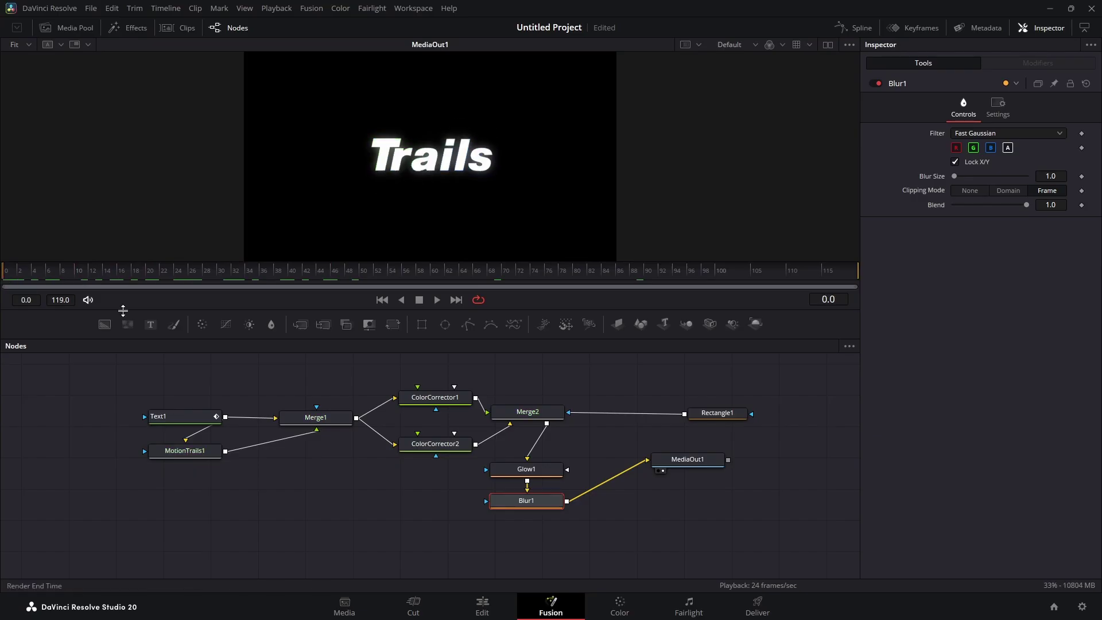
pyautogui.click(184, 417)
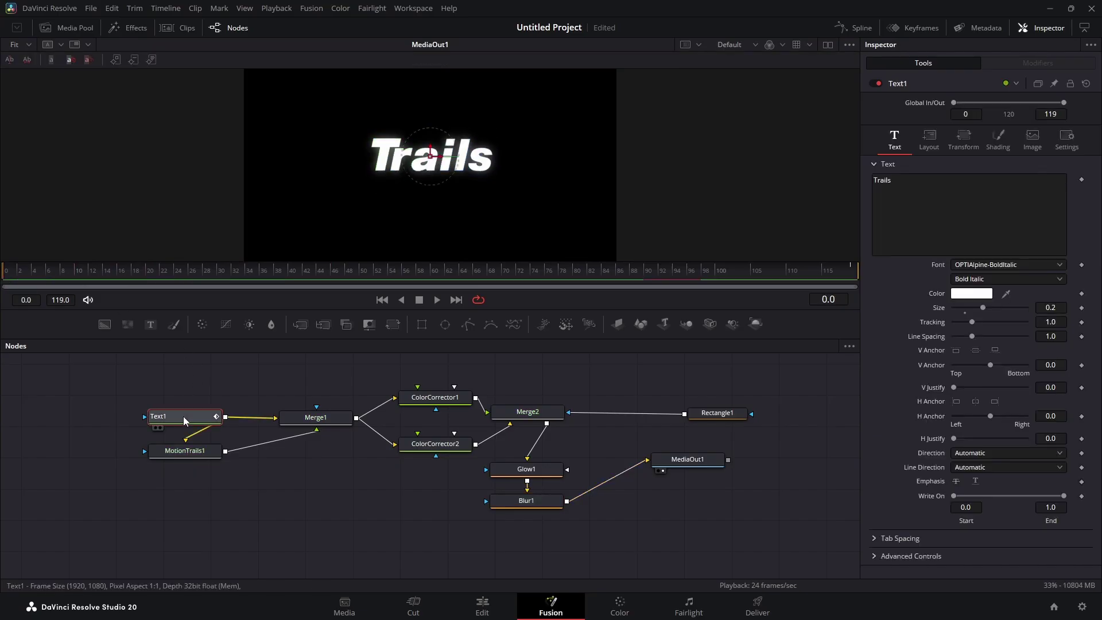
pyautogui.click(921, 141)
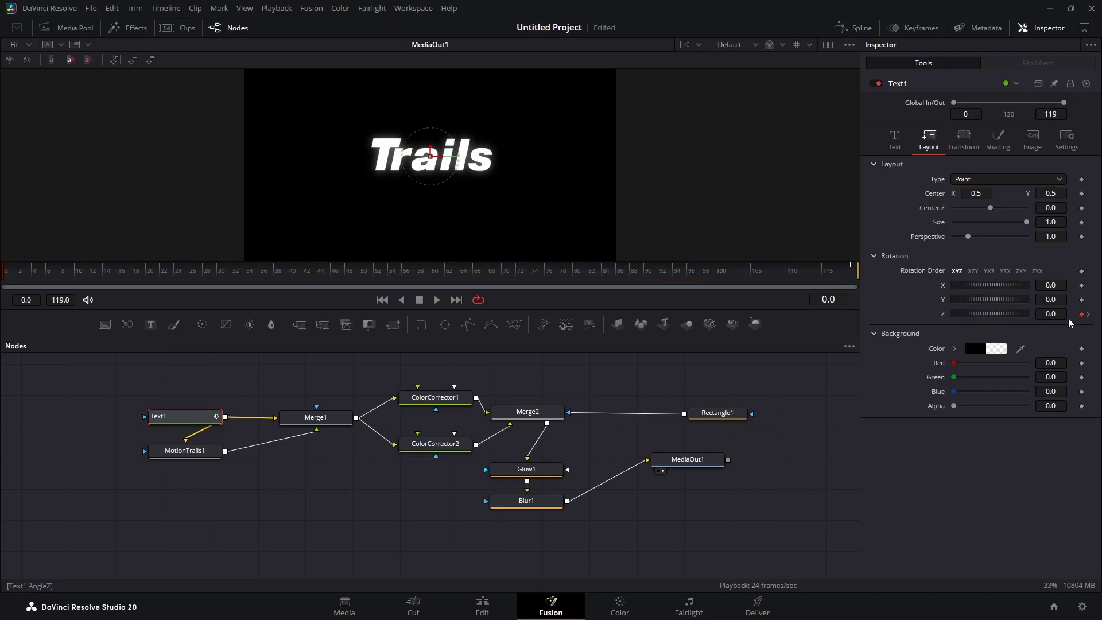
pyautogui.rightClick(941, 313)
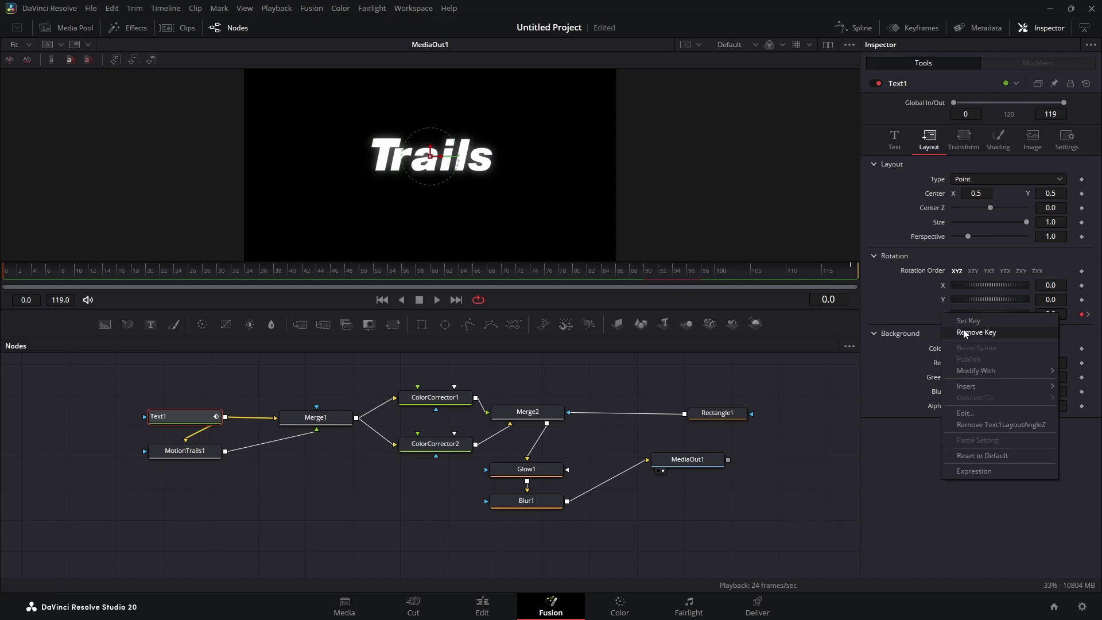
pyautogui.click(983, 427)
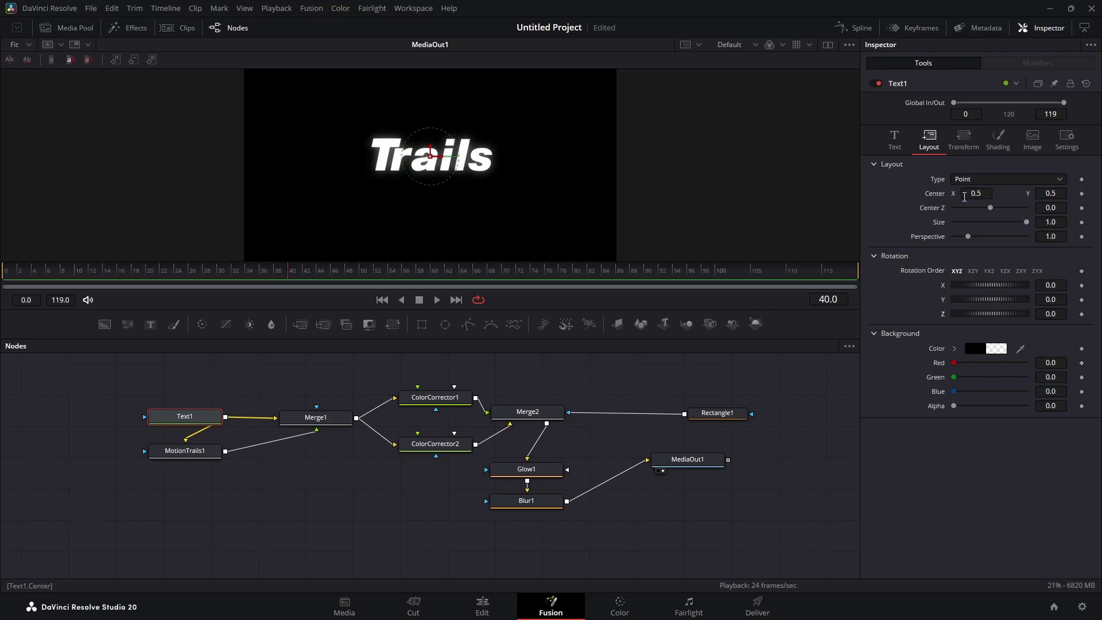
# - Keyframe Text1's layout center at Y 0.5 near the start and raise it to about Y 0.78 at frame 40
pyautogui.click(1083, 195)
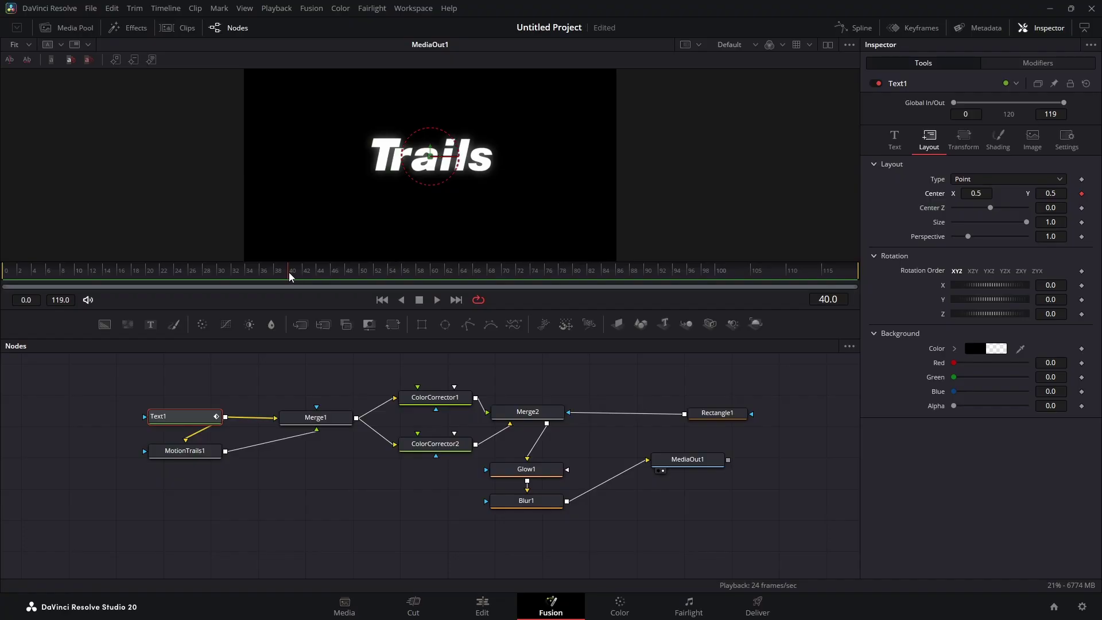
pyautogui.moveTo(288, 272); pyautogui.dragTo(66, 272)
pyautogui.click(1082, 195)
pyautogui.click(290, 272)
pyautogui.moveTo(1054, 193); pyautogui.dragTo(1079, 193)
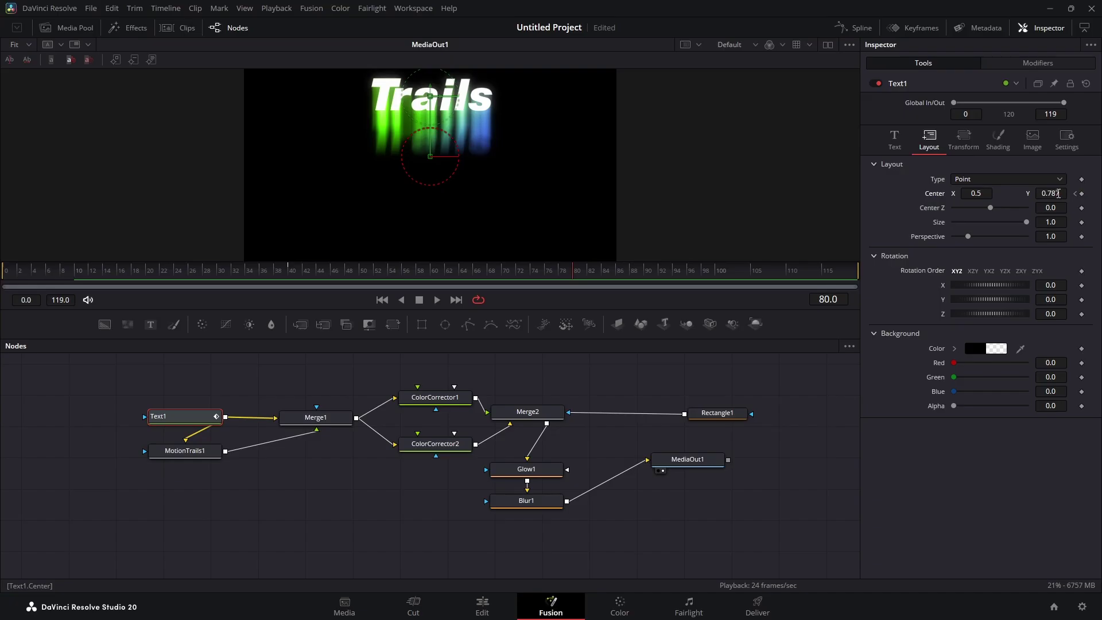
# - Keyframe Text1's layout center at Y 0.11 on frame 80 and Y 0.5 on frame 119
pyautogui.moveTo(1059, 193); pyautogui.dragTo(900, 214)
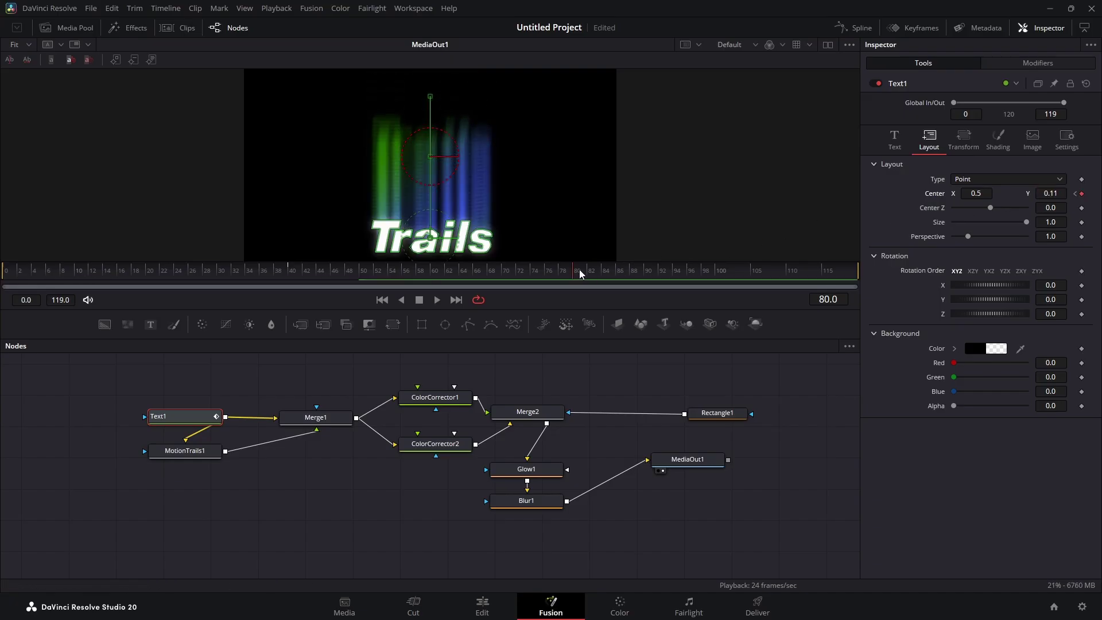
pyautogui.moveTo(577, 270); pyautogui.dragTo(877, 276)
pyautogui.moveTo(1047, 193); pyautogui.dragTo(1097, 193)
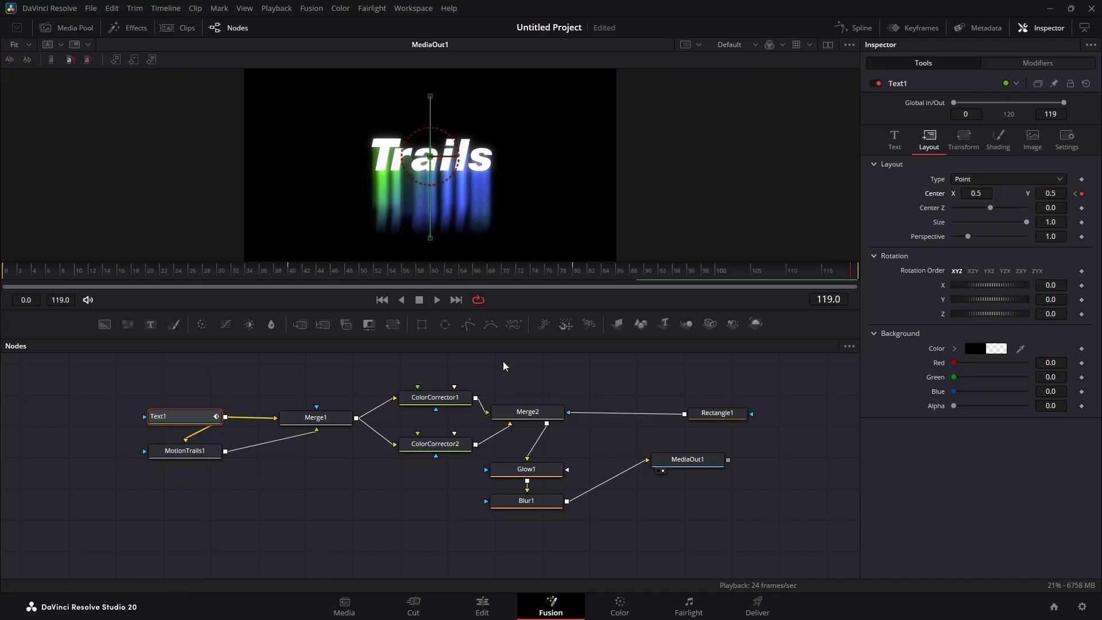
pyautogui.click(601, 385)
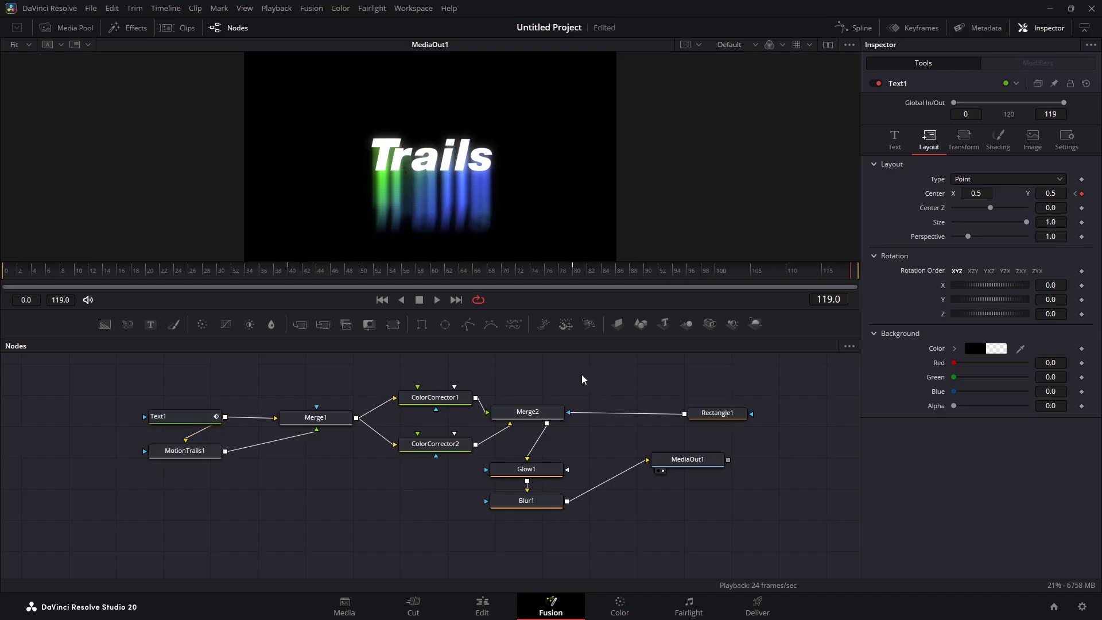
# - Play back the vertical text movement in the Fusion viewer to check its trails, and stop playback
pyautogui.click(437, 300)
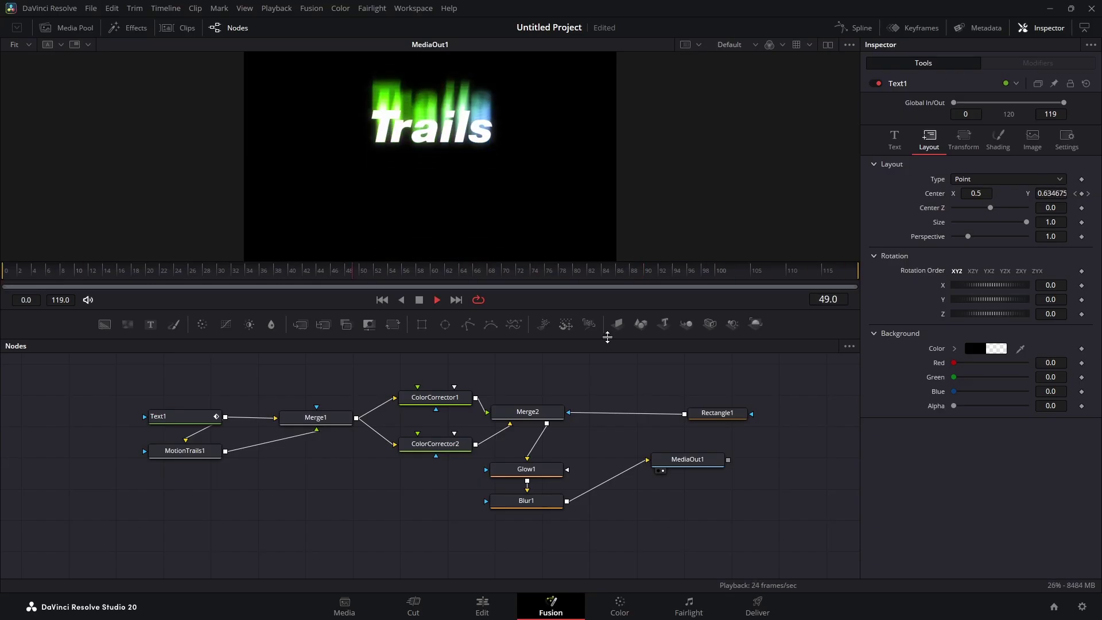
pyautogui.press('space')
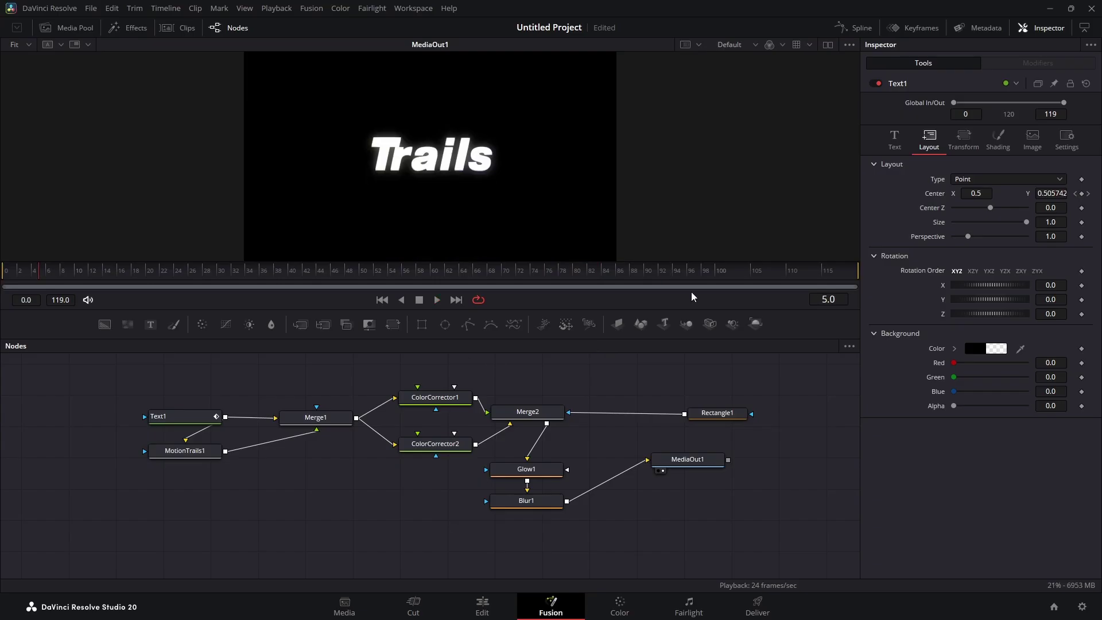
pyautogui.click(437, 301)
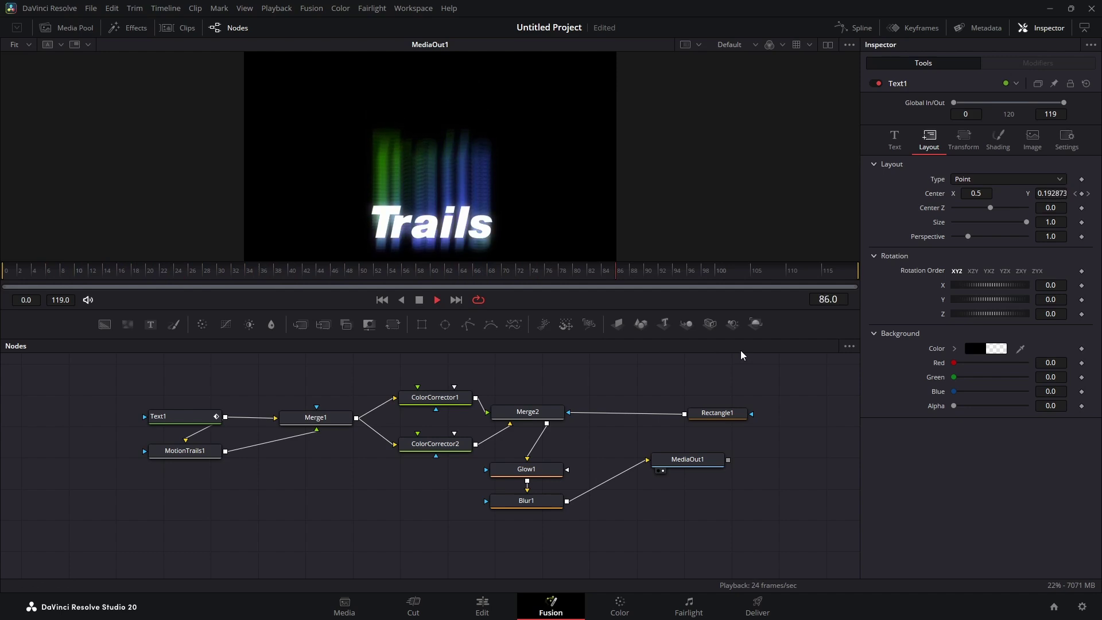
pyautogui.click(419, 299)
# - Return to the Edit page and play the second text01 clip from 01:00:05:00 twice
pyautogui.click(482, 608)
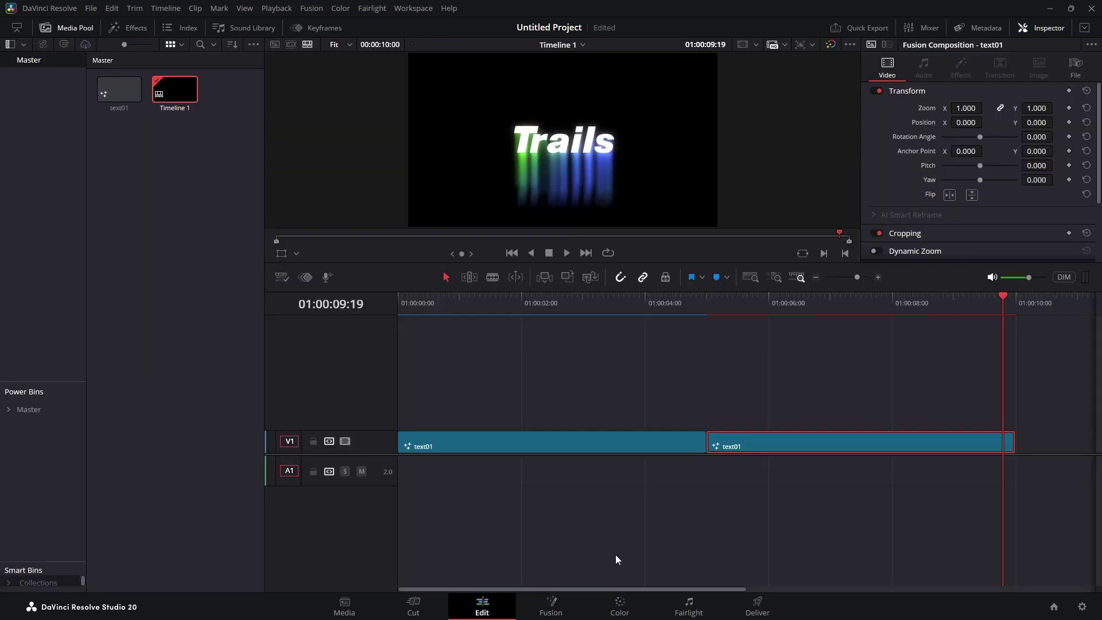
pyautogui.click(706, 305)
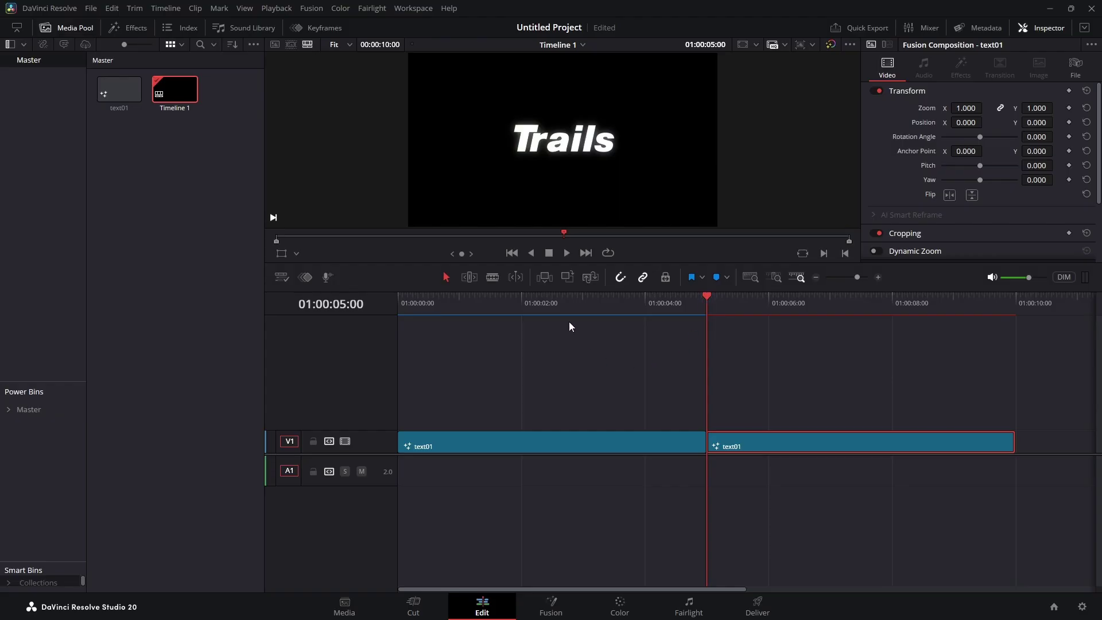
pyautogui.click(567, 253)
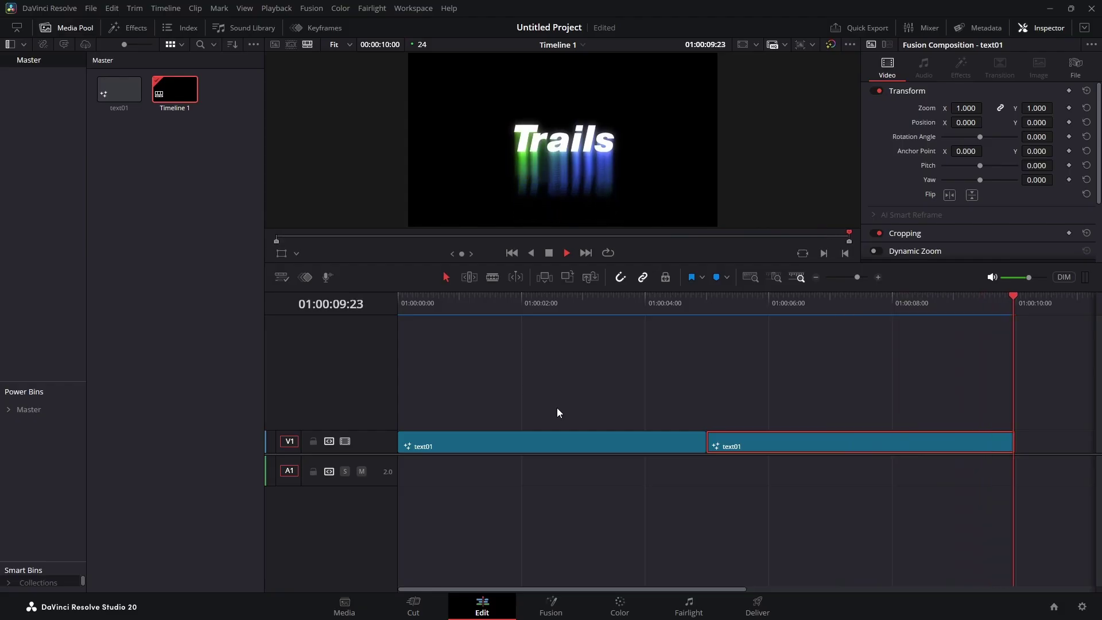
pyautogui.click(703, 297)
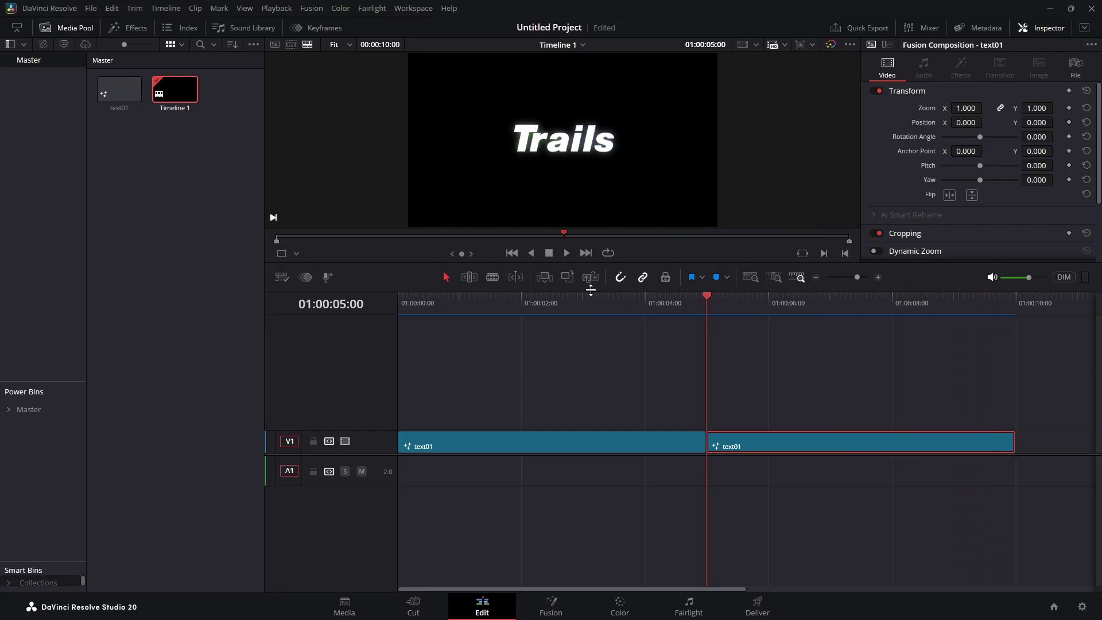
pyautogui.press('space')
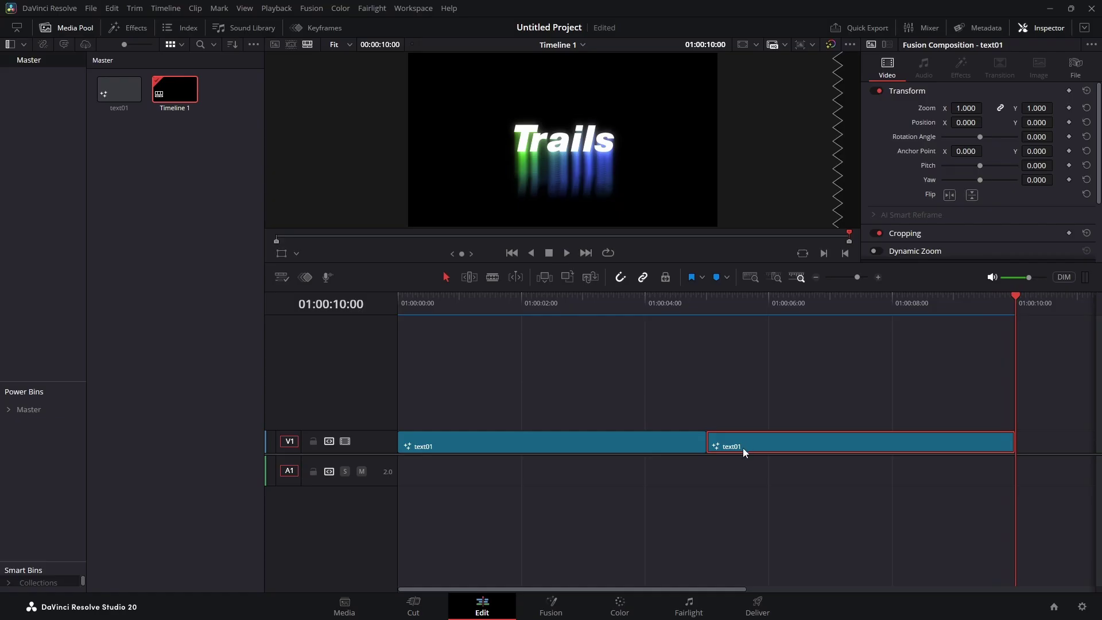
# - Paste another copy of the text01 clip at 01:00:10:00 on video track 1 and save the project
pyautogui.click(1043, 374)
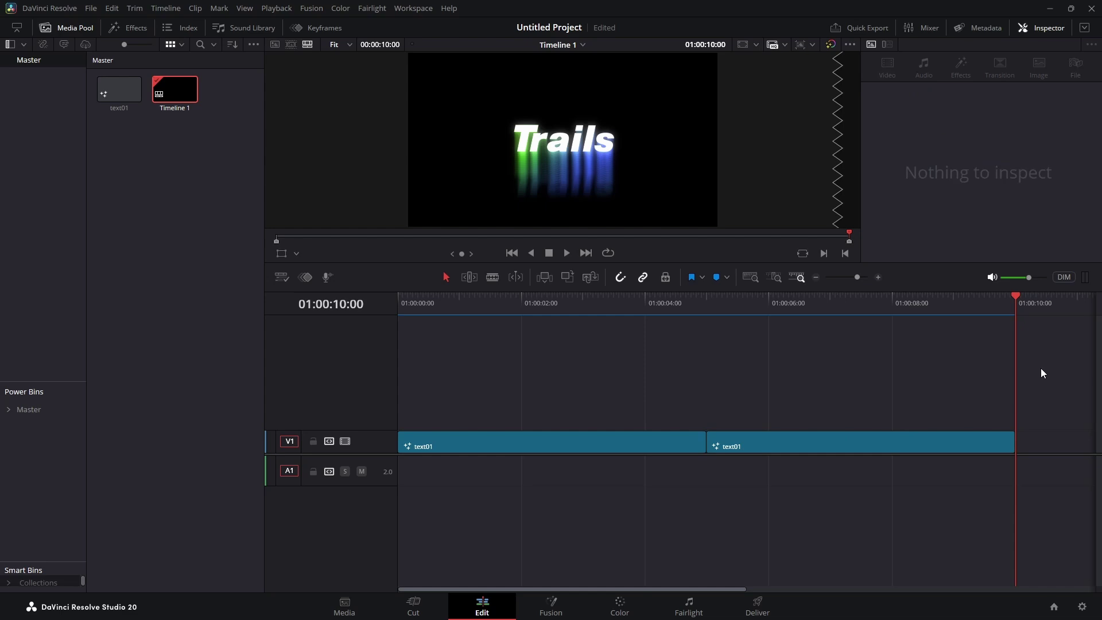
pyautogui.hotkey('ctrl', 'v')
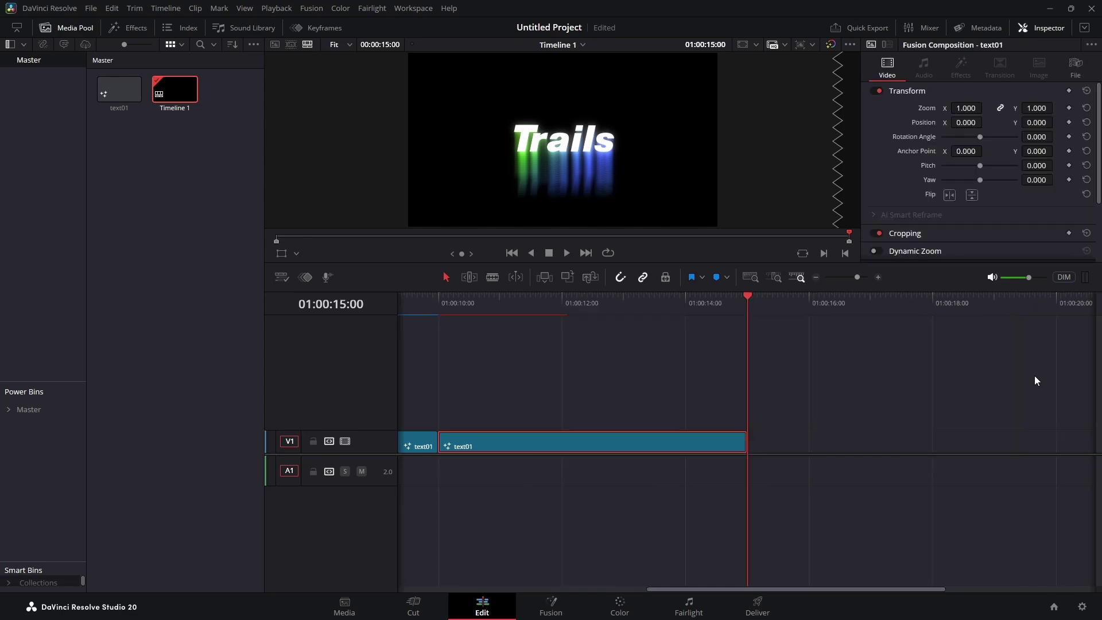
pyautogui.hotkey('ctrl', 's')
# - Open the third text01 clip in Fusion from 01:00:10:00, set MotionTrails1's zoom to about 1.033, and scrub the animation to check it
pyautogui.moveTo(747, 294); pyautogui.dragTo(439, 346)
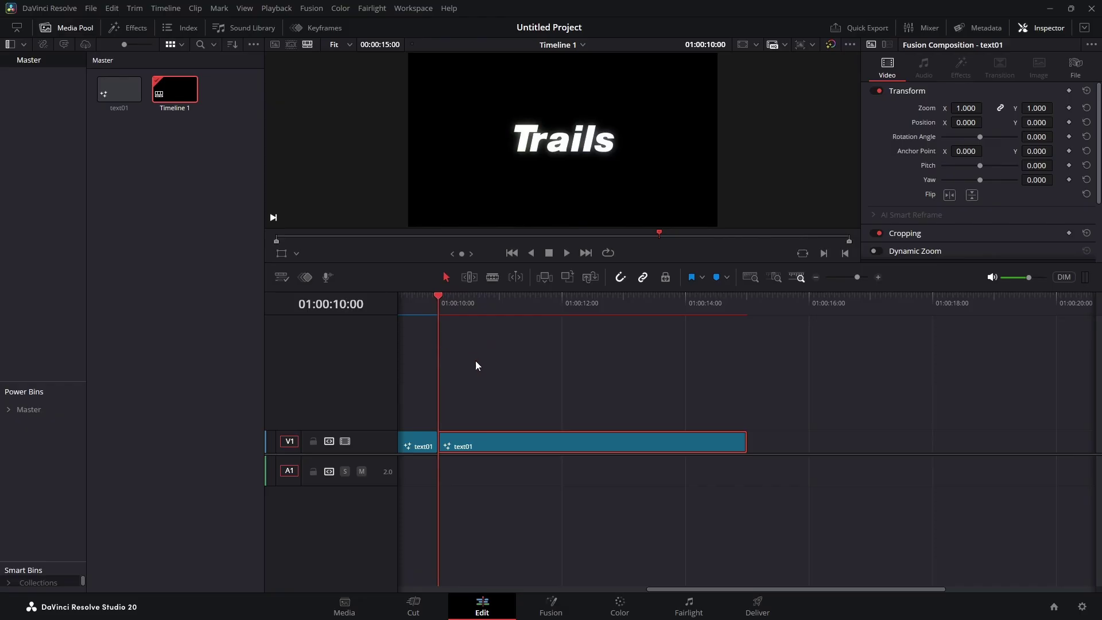
pyautogui.click(553, 604)
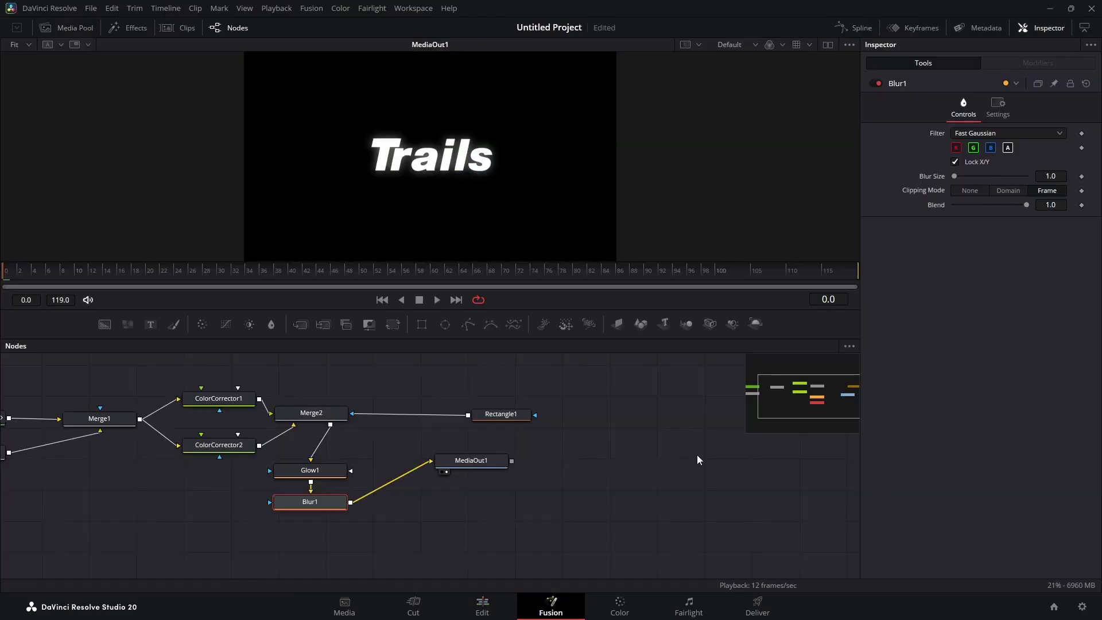
pyautogui.moveTo(829, 409); pyautogui.dragTo(800, 408)
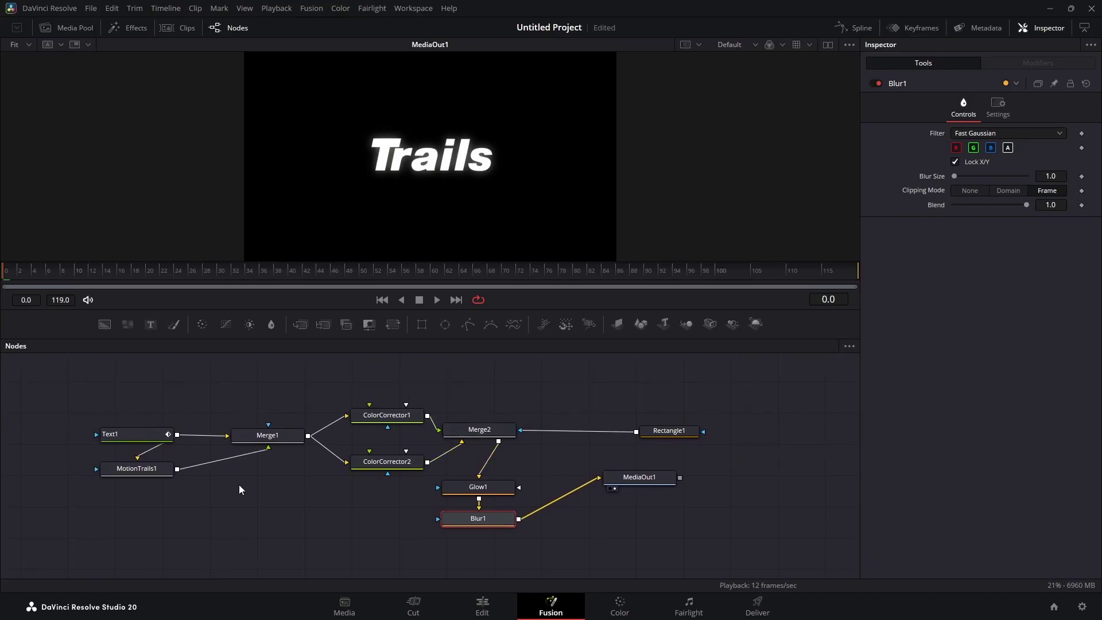
pyautogui.click(138, 469)
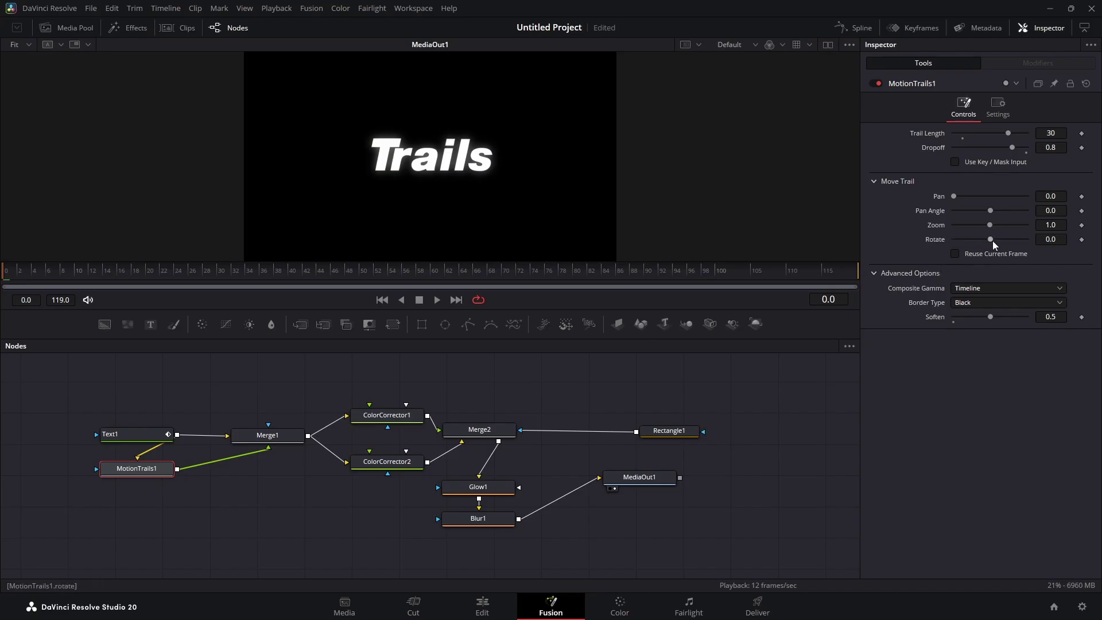
pyautogui.moveTo(988, 226); pyautogui.dragTo(995, 225)
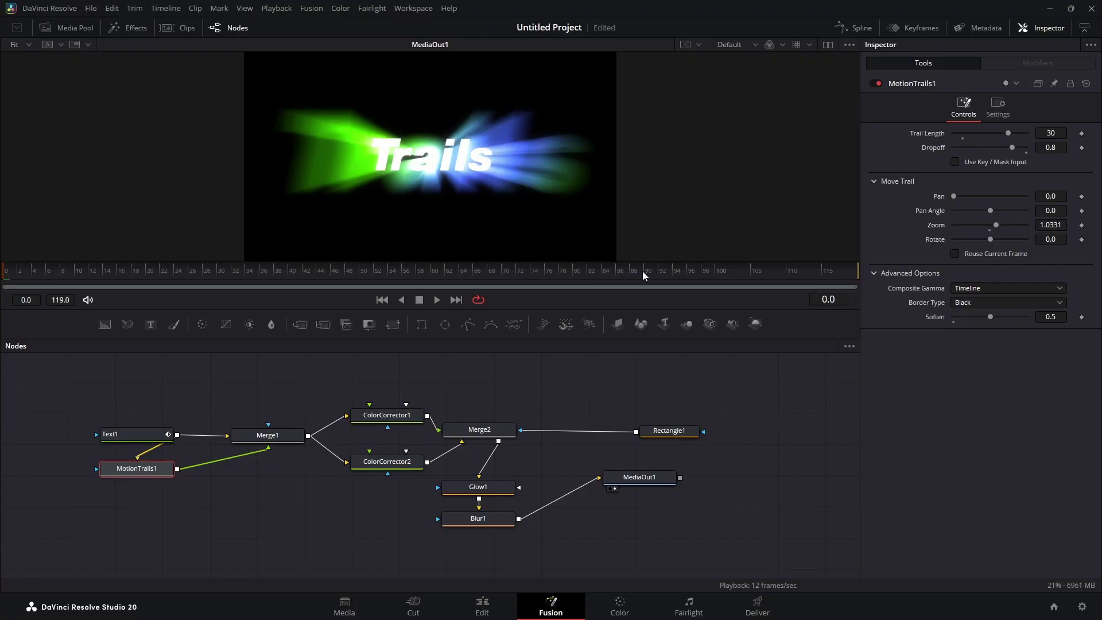
pyautogui.click(519, 280)
pyautogui.moveTo(519, 279); pyautogui.dragTo(777, 270)
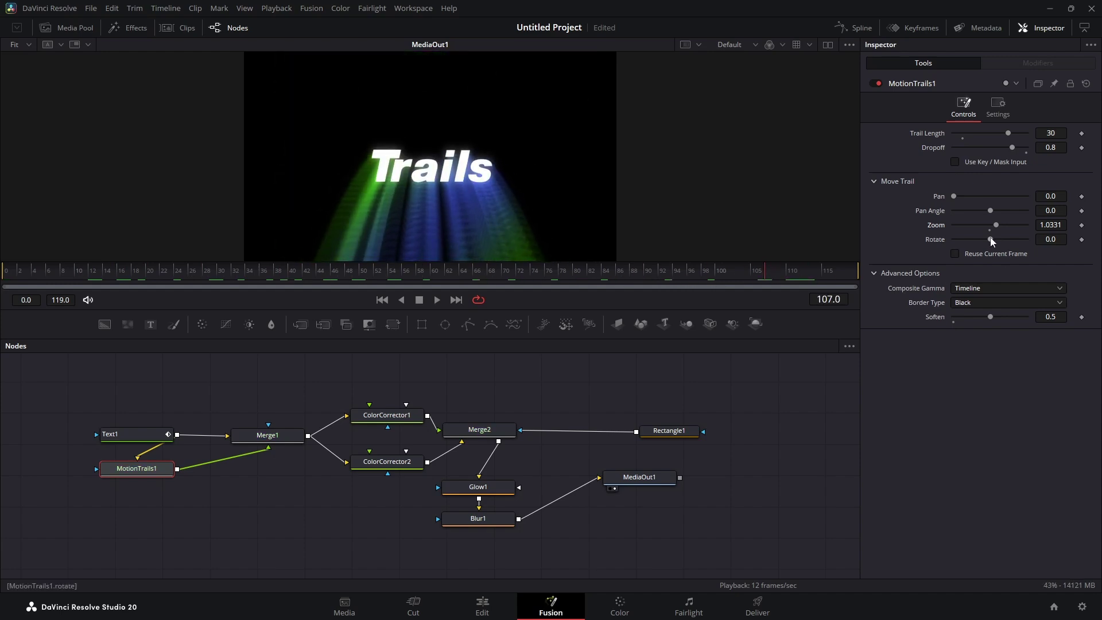
# - Try MotionTrails1 with a rotation of about 1.7 and a zoom of about 0.935, scrubbing through the frames to compare
pyautogui.moveTo(991, 236); pyautogui.dragTo(994, 237)
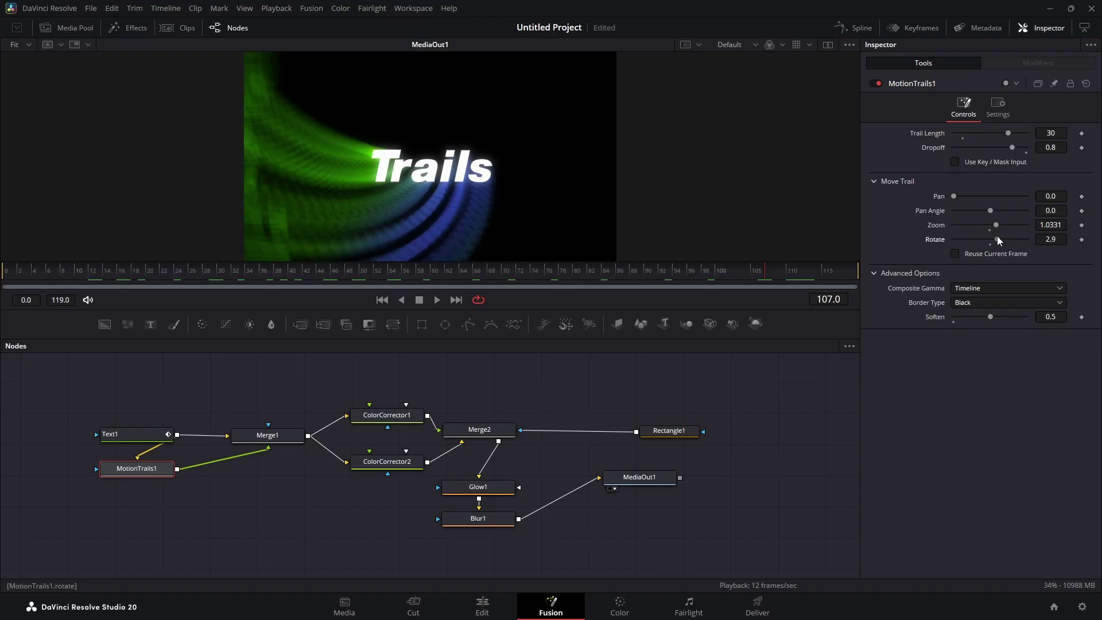
pyautogui.moveTo(501, 270); pyautogui.dragTo(19, 274)
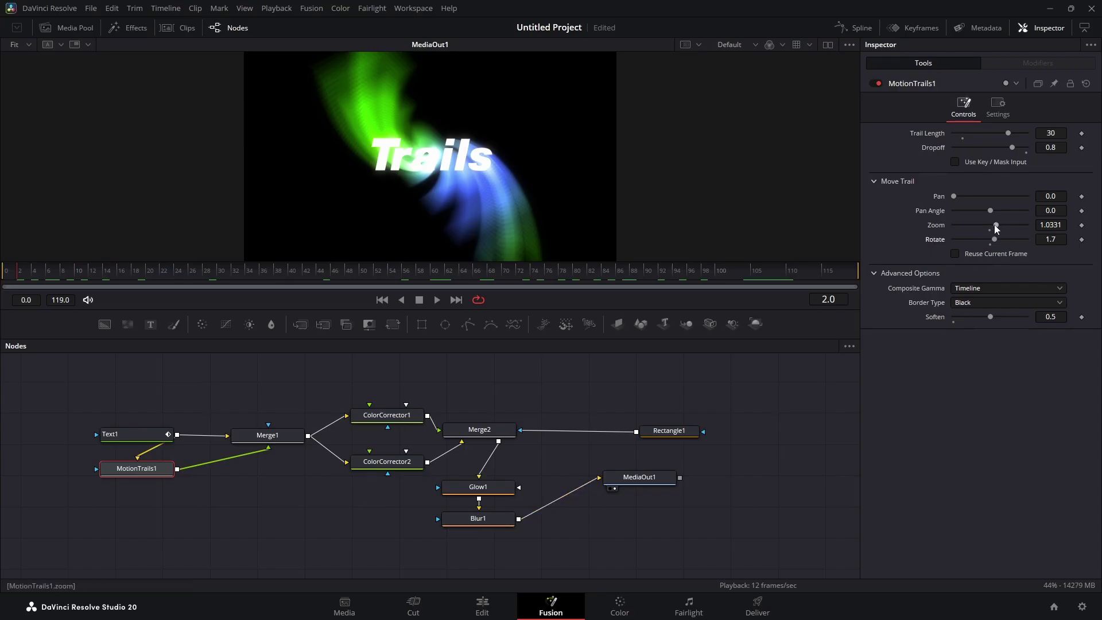
pyautogui.moveTo(996, 225); pyautogui.dragTo(977, 224)
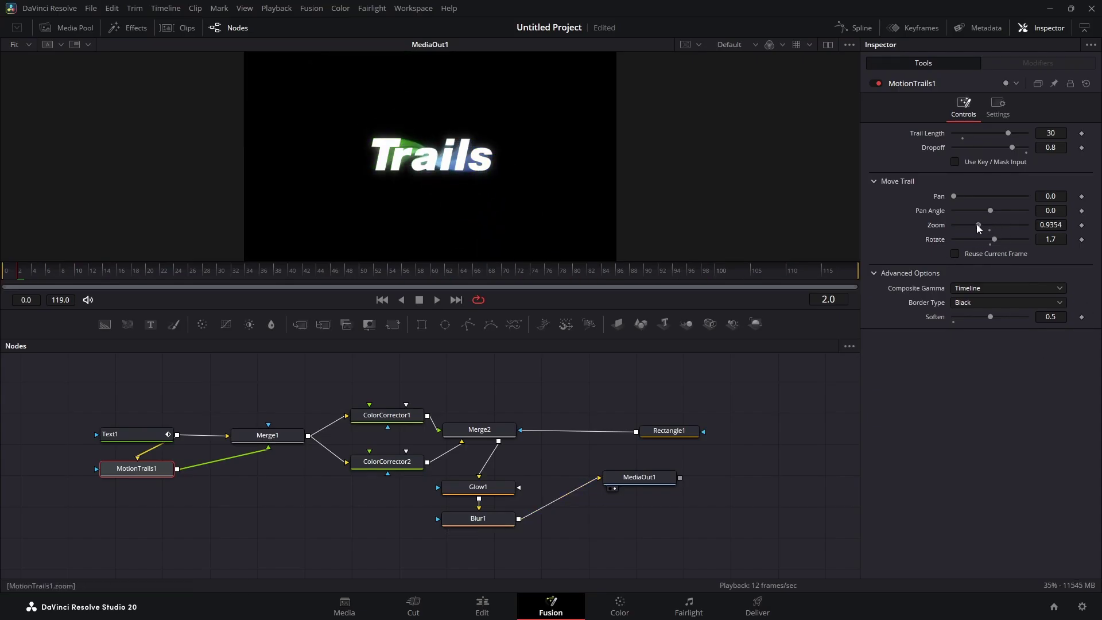
pyautogui.moveTo(569, 270); pyautogui.dragTo(648, 271)
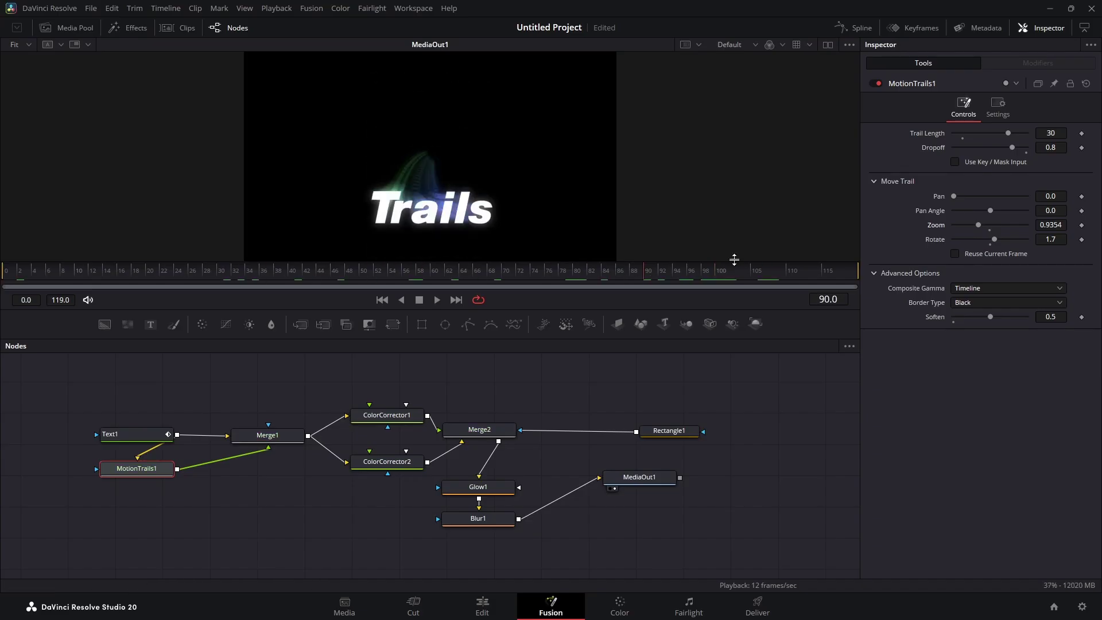
# - Set MotionTrails1's zoom to about 1.036 and its rotation to 4.0, and scrub around frame 90 to check the spiral trails
pyautogui.moveTo(979, 225); pyautogui.dragTo(1002, 240)
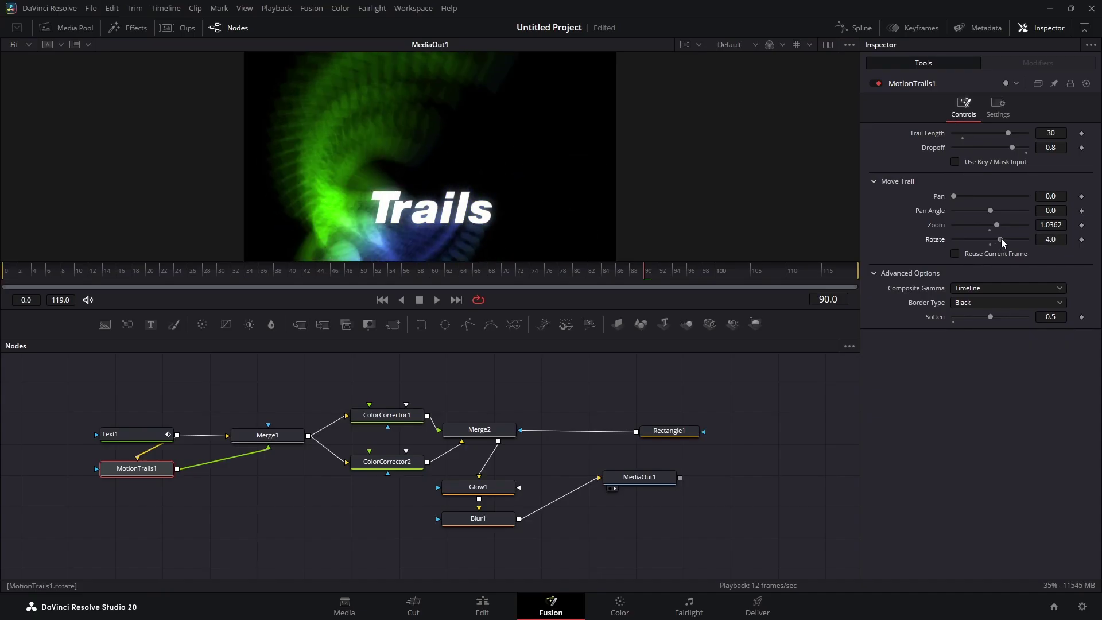
pyautogui.moveTo(644, 271)
pyautogui.mouseDown()
pyautogui.moveTo(103, 295)
pyautogui.moveTo(654, 281)
pyautogui.mouseUp()
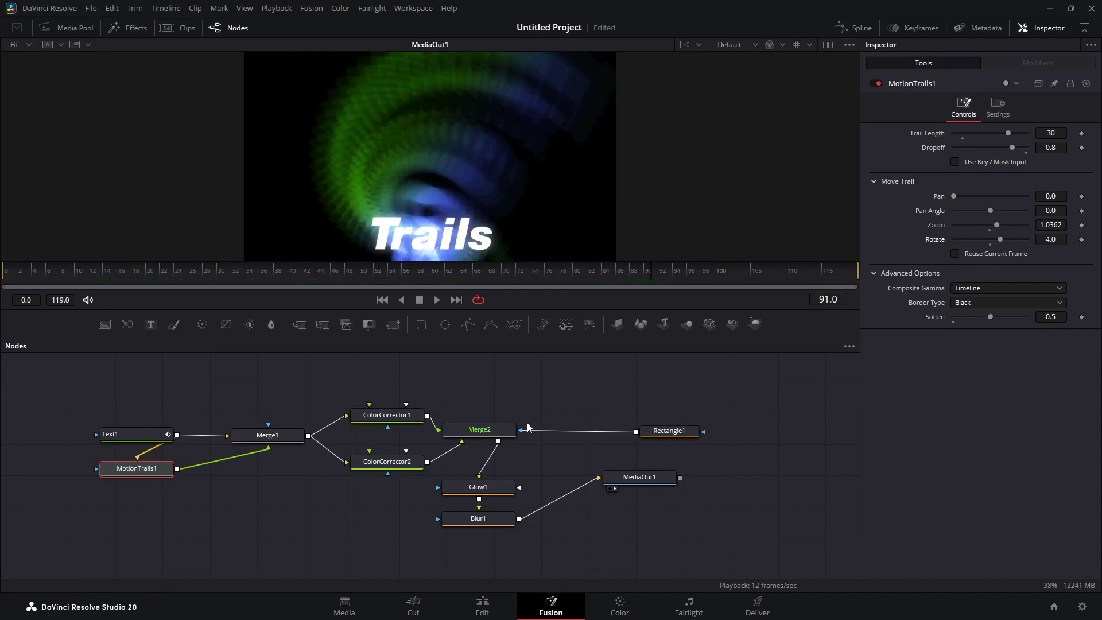
# - Return to the Edit page and play the third text01 clip from 01:00:10:00 twice
pyautogui.click(482, 604)
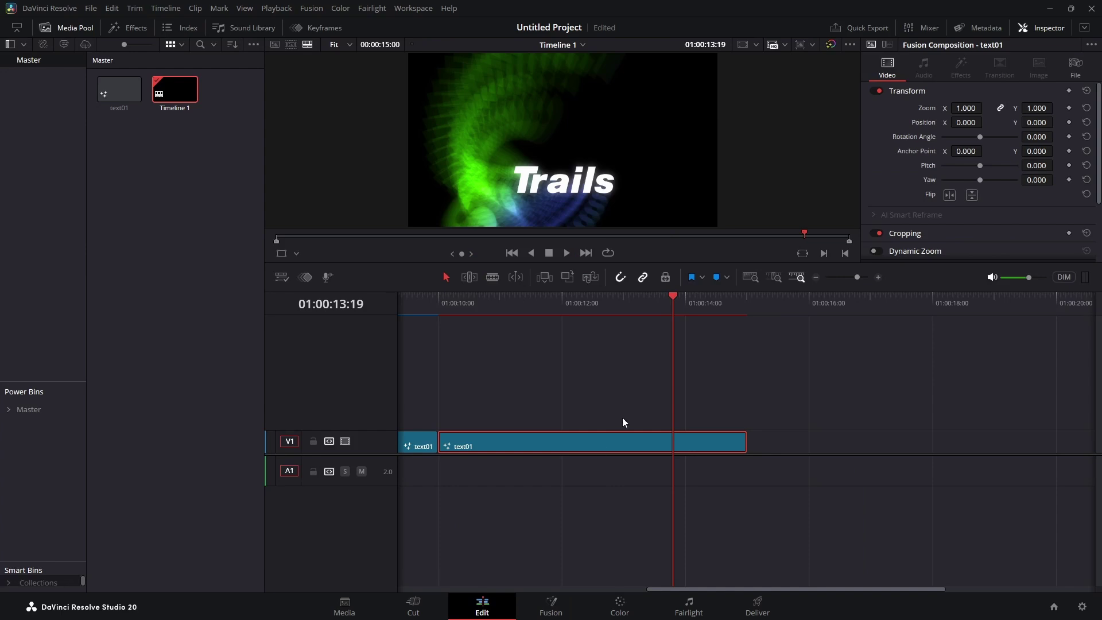
pyautogui.moveTo(674, 298); pyautogui.dragTo(442, 305)
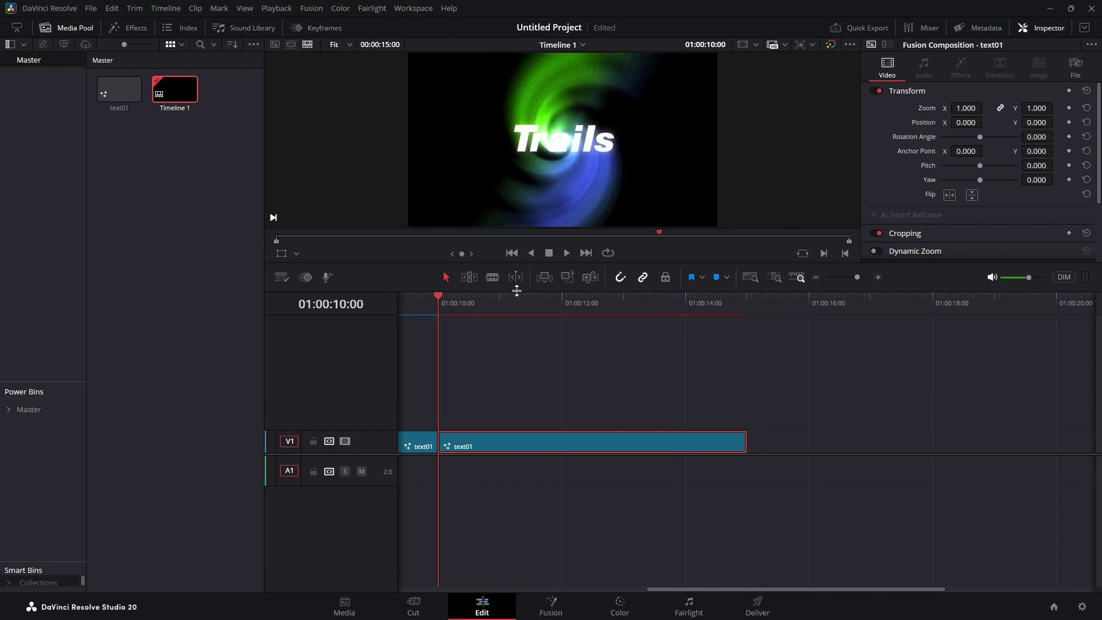
pyautogui.click(566, 253)
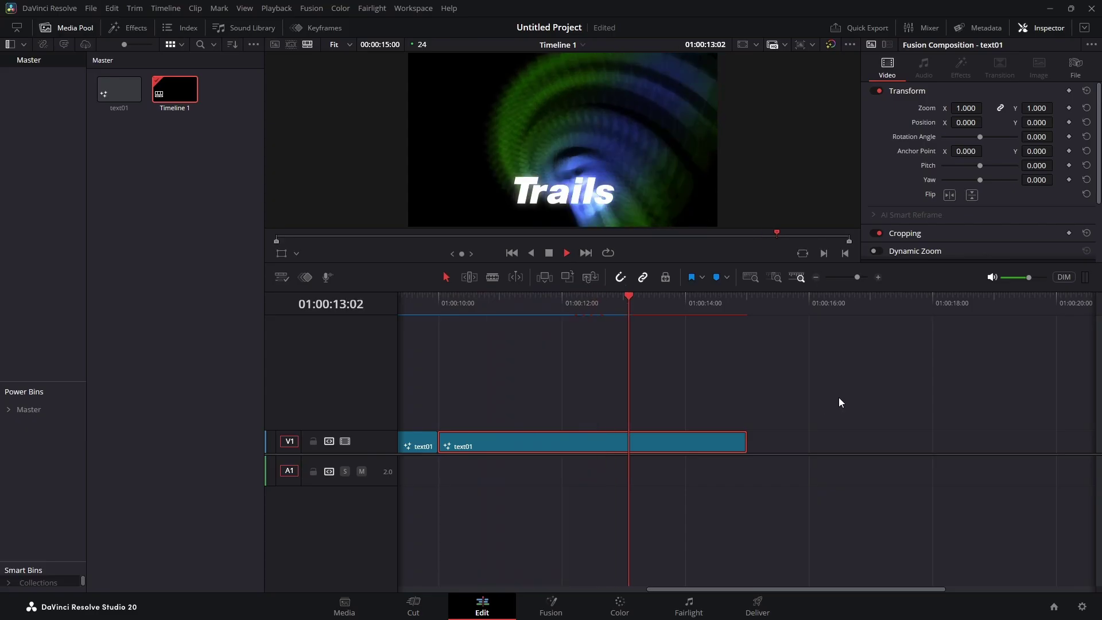
pyautogui.moveTo(744, 296); pyautogui.dragTo(440, 313)
pyautogui.click(567, 252)
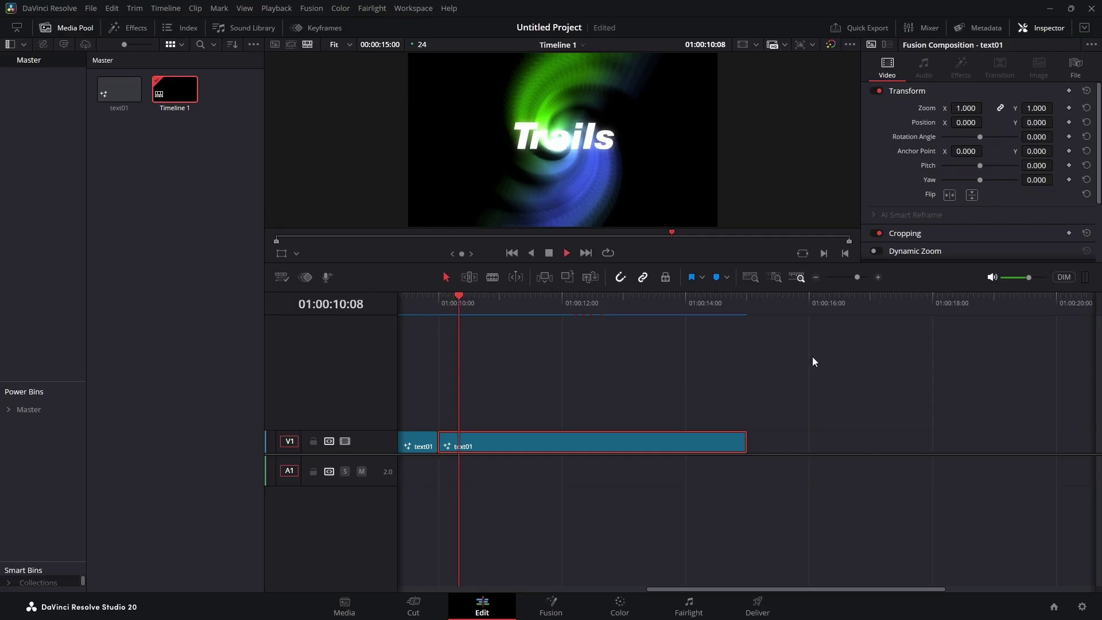